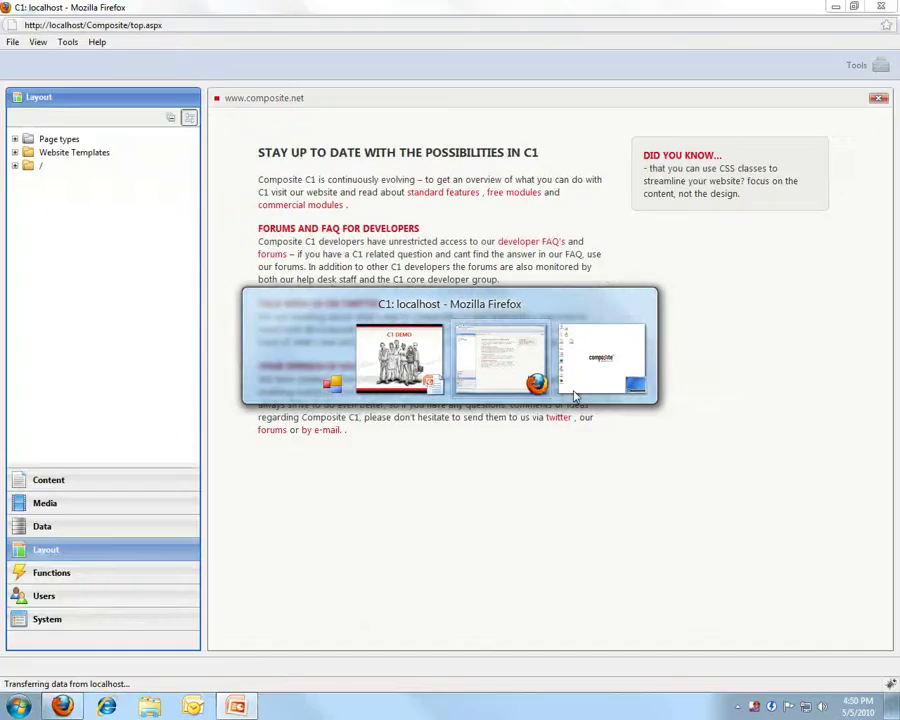
# Switch to the C1 console in Firefox and open the Default Page Type for editing from the Layout page types.
pyautogui.hotkey('alt', 'Tab')
pyautogui.hotkey('alt', 'Tab')
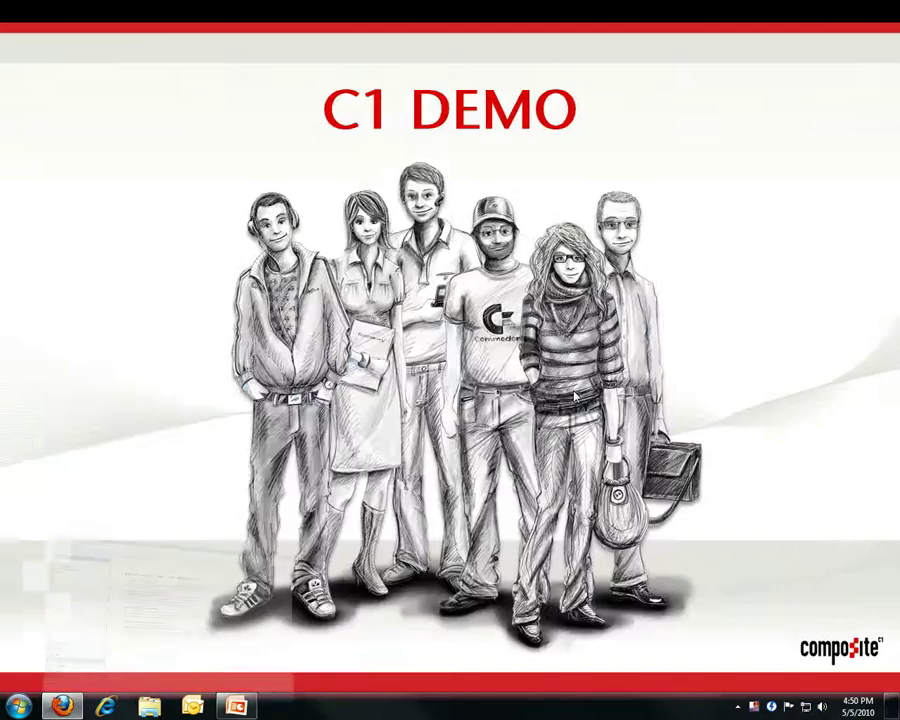
pyautogui.hotkey('alt', 'Tab')
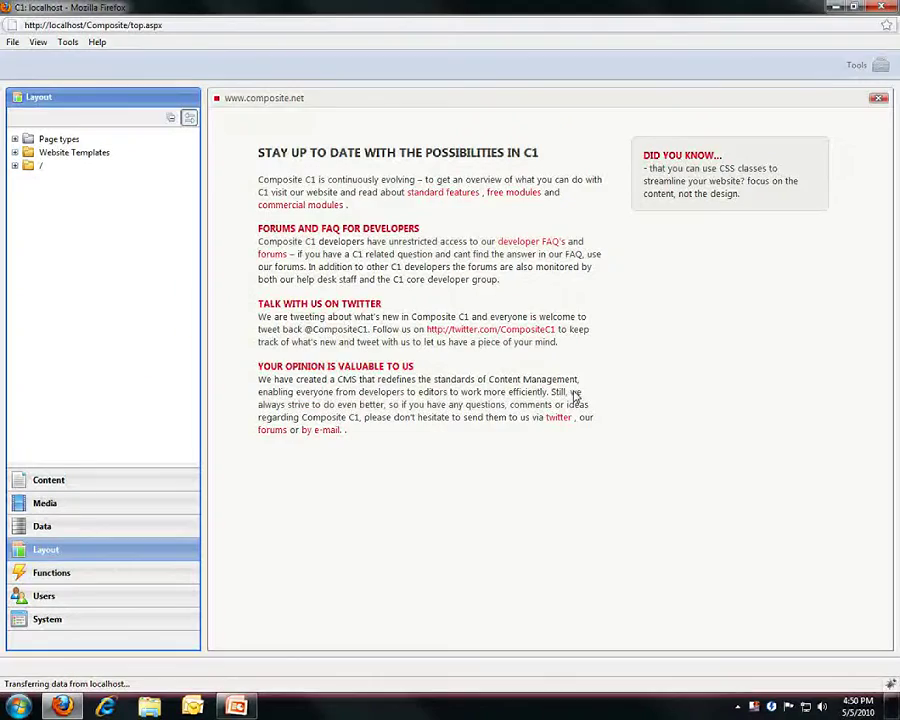
pyautogui.click(72, 143)
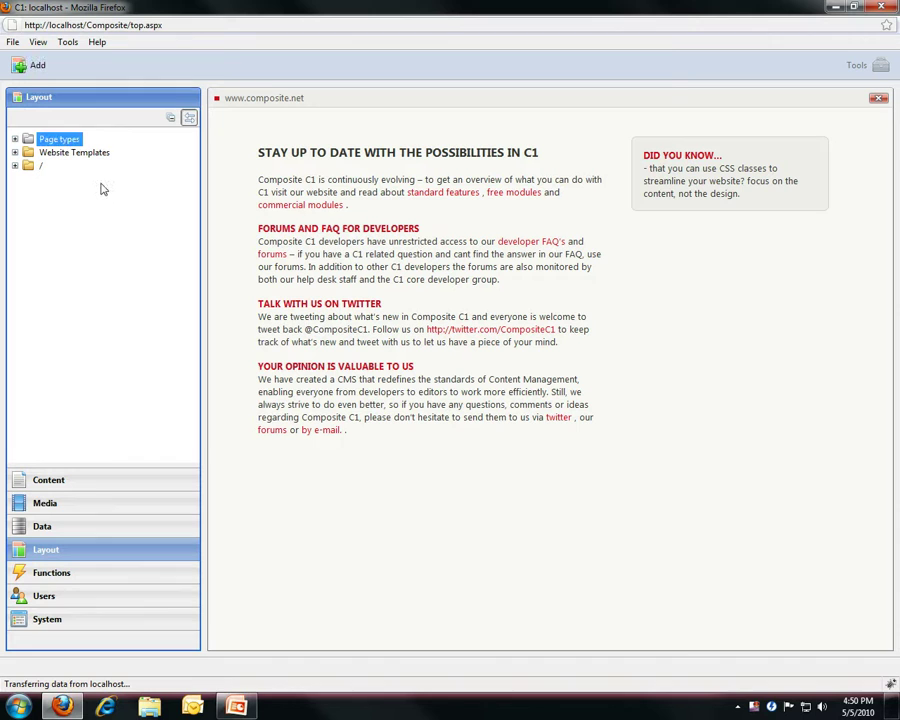
pyautogui.doubleClick(59, 143)
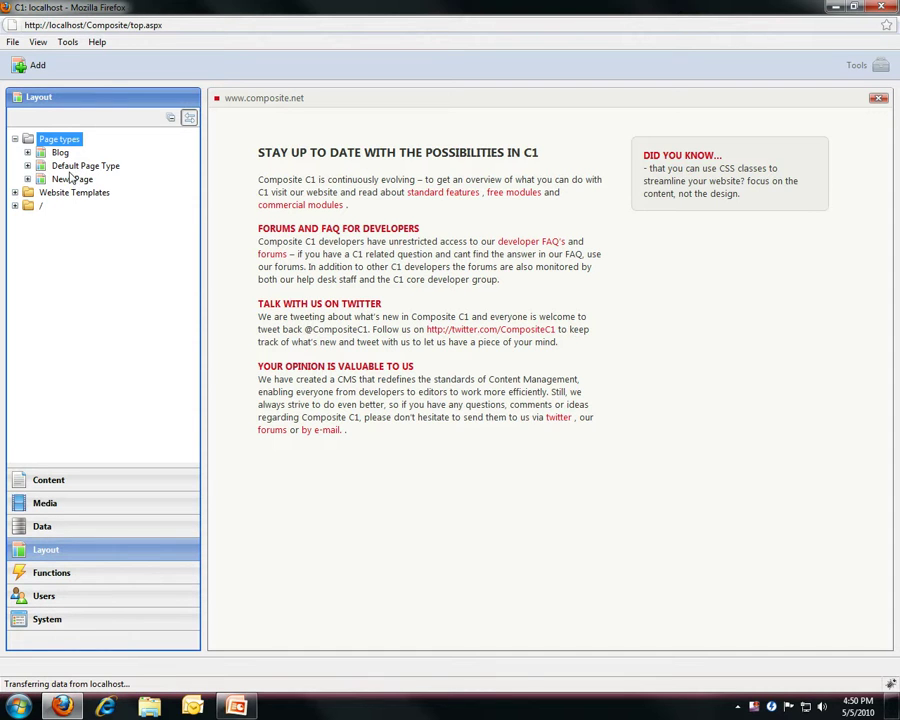
pyautogui.click(72, 168)
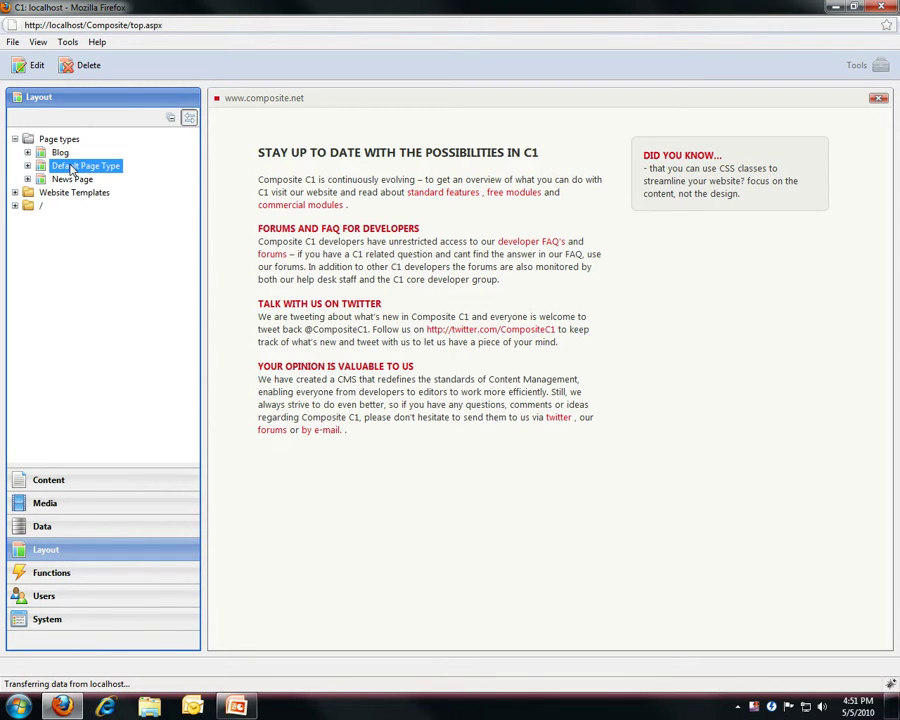
pyautogui.rightClick(72, 168)
pyautogui.click(92, 176)
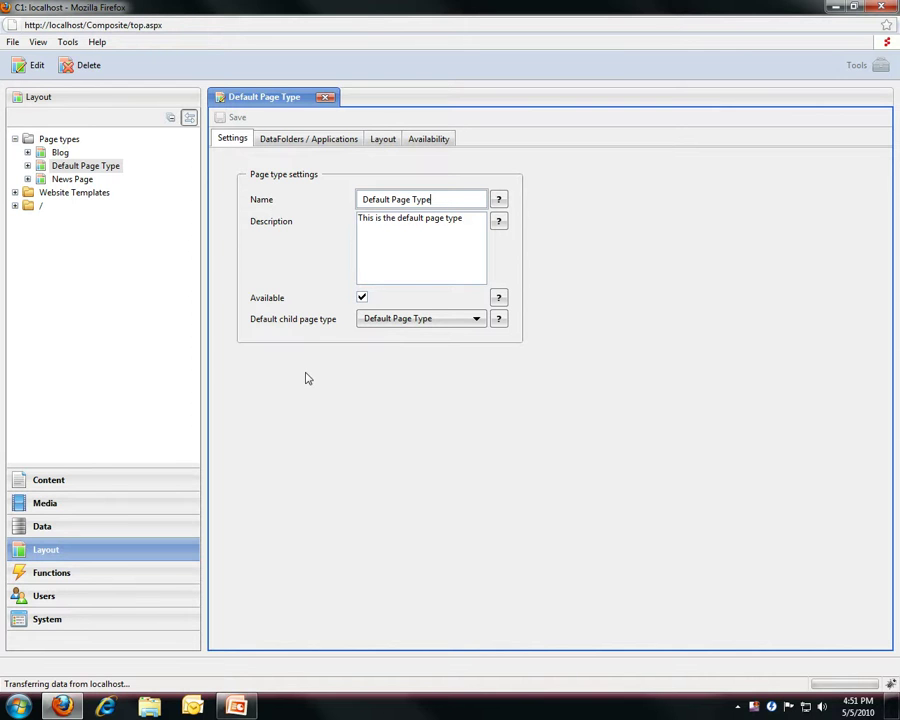
# Expand the Composite C1 Demo Company website in the Content section down to The Omni Blog under Blogs.
pyautogui.click(124, 482)
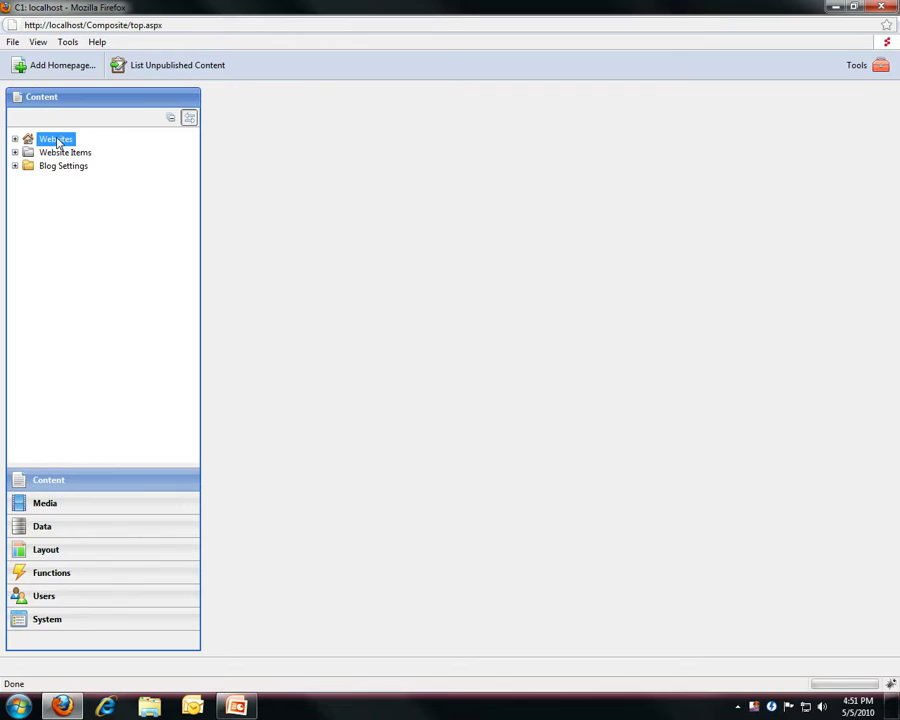
pyautogui.doubleClick(56, 141)
pyautogui.doubleClick(60, 152)
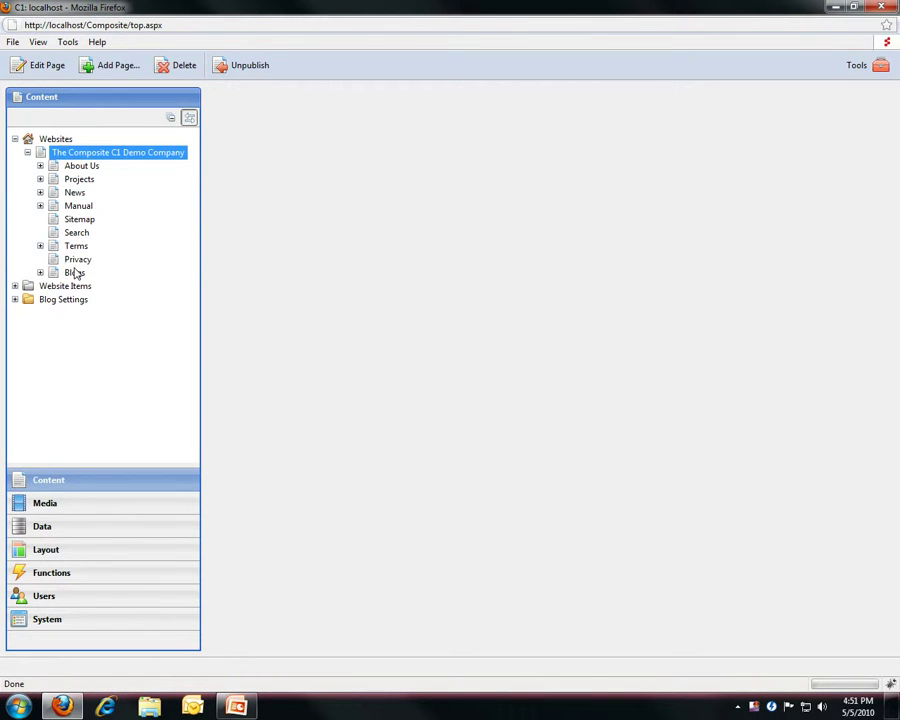
pyautogui.click(75, 273)
pyautogui.doubleClick(75, 274)
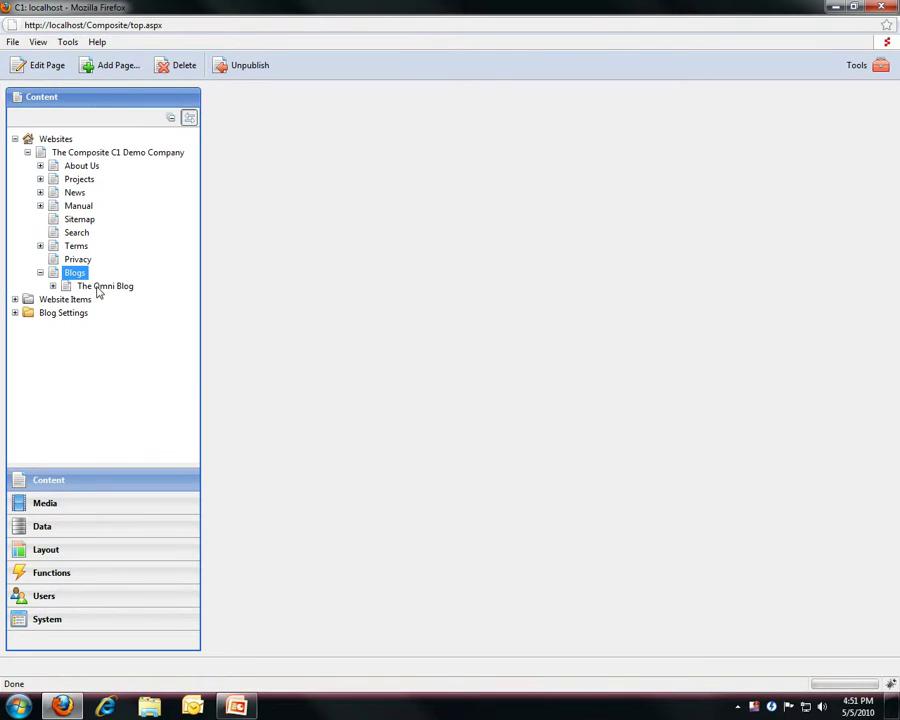
pyautogui.doubleClick(98, 288)
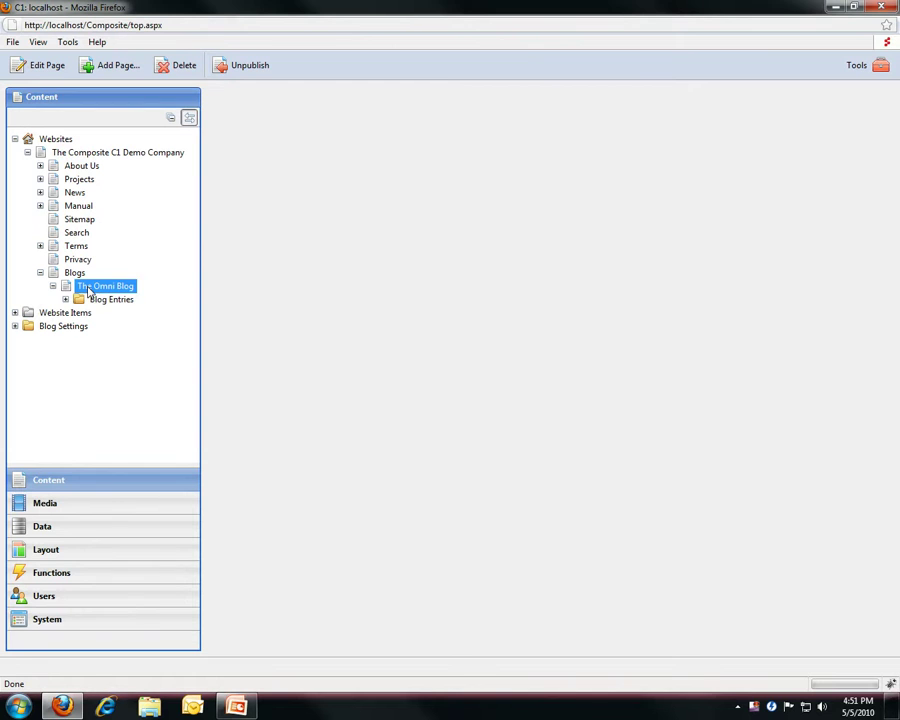
# Open The Omni Blog page for editing, select its Blog Renderer function and preview the rendered page.
pyautogui.rightClick(89, 288)
pyautogui.click(104, 296)
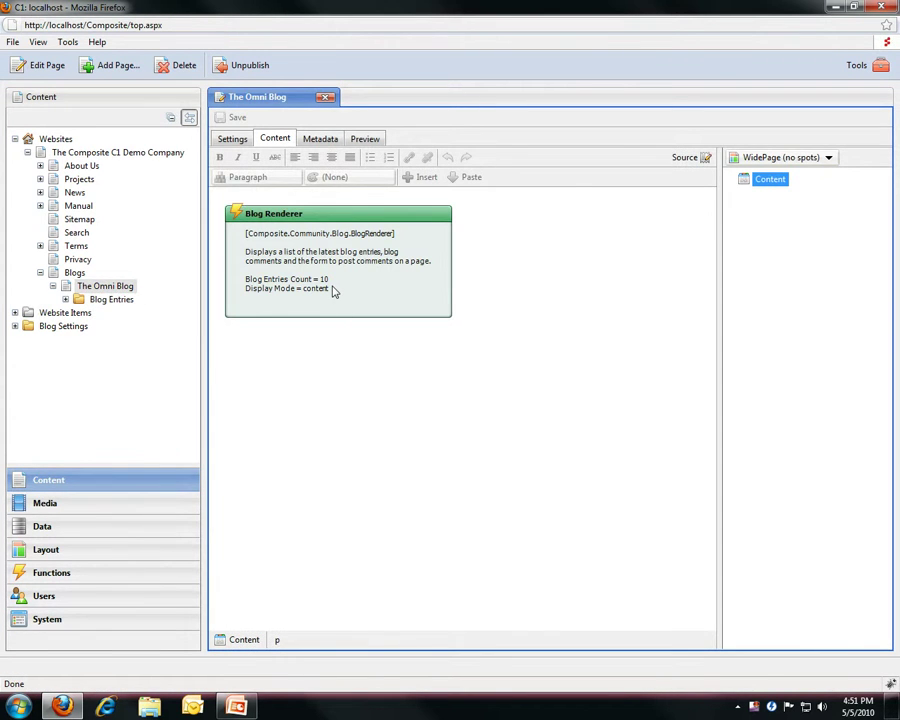
pyautogui.click(334, 291)
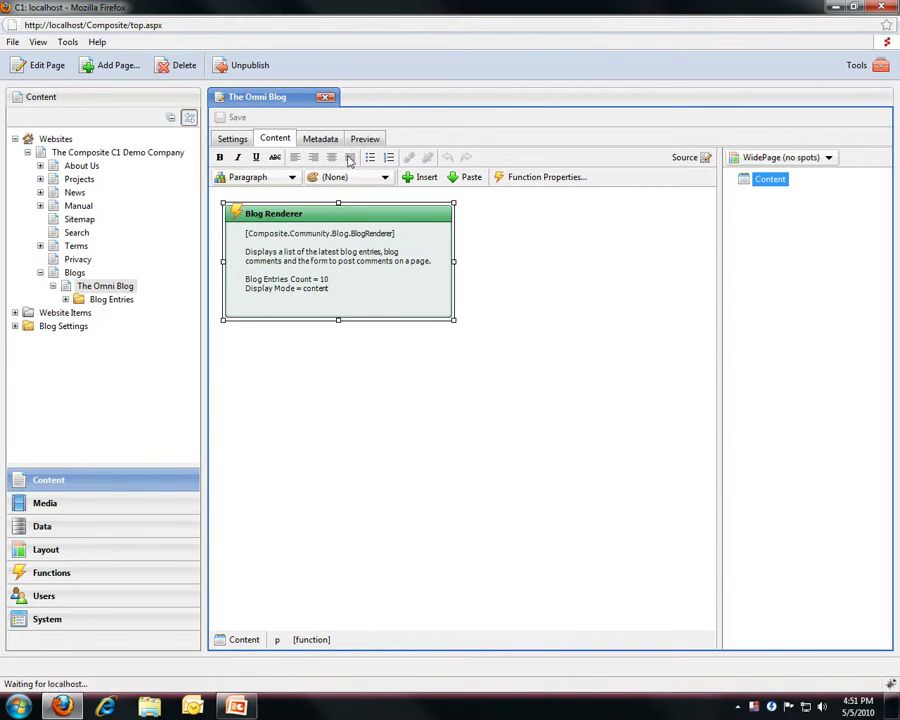
pyautogui.click(367, 138)
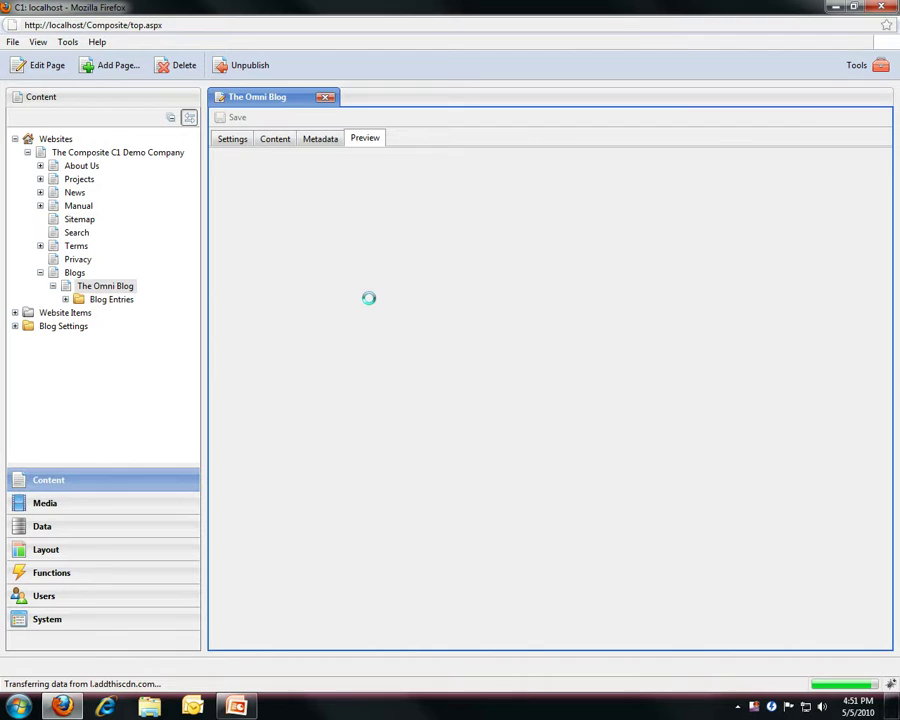
pyautogui.scroll(-2, 378, 444)
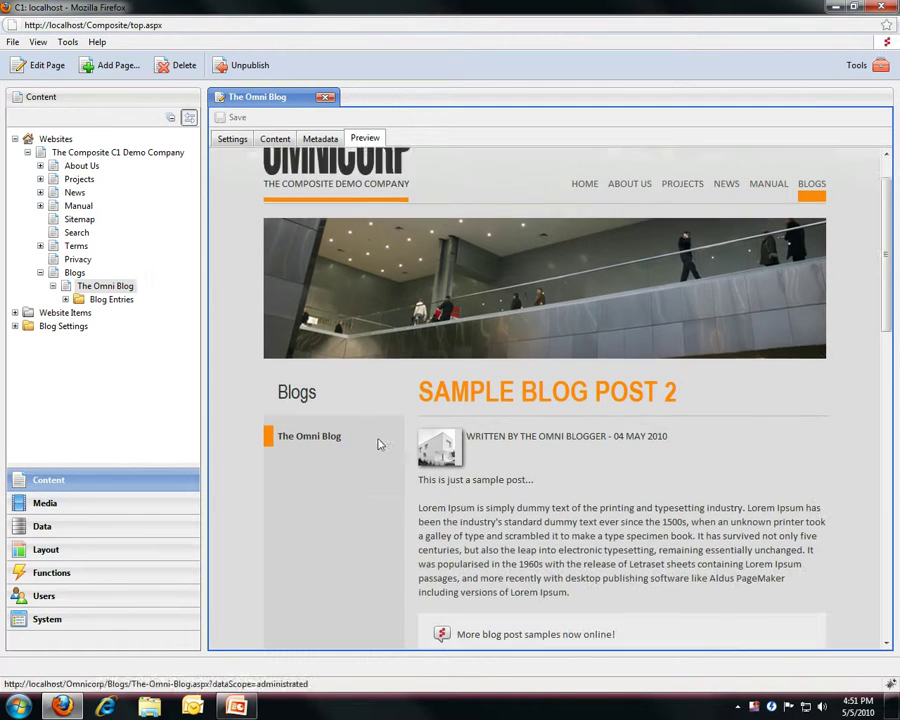
pyautogui.scroll(-1, 378, 444)
# Examine The Omni Blog's April and May 2010 entries and the comments on Sample blog post 2, and collapse the blog again.
pyautogui.click(65, 299)
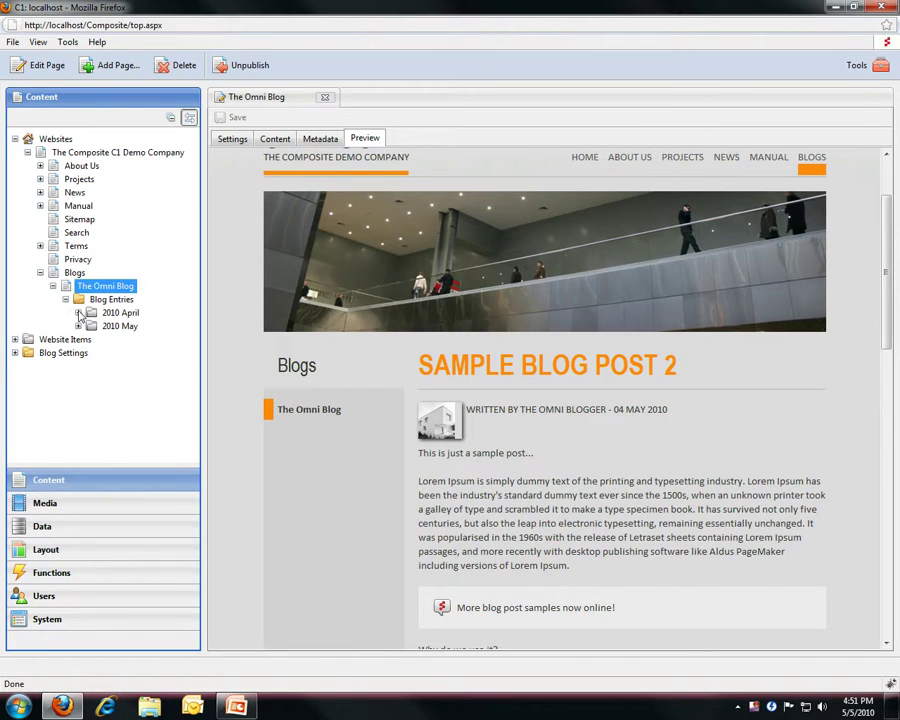
pyautogui.click(78, 313)
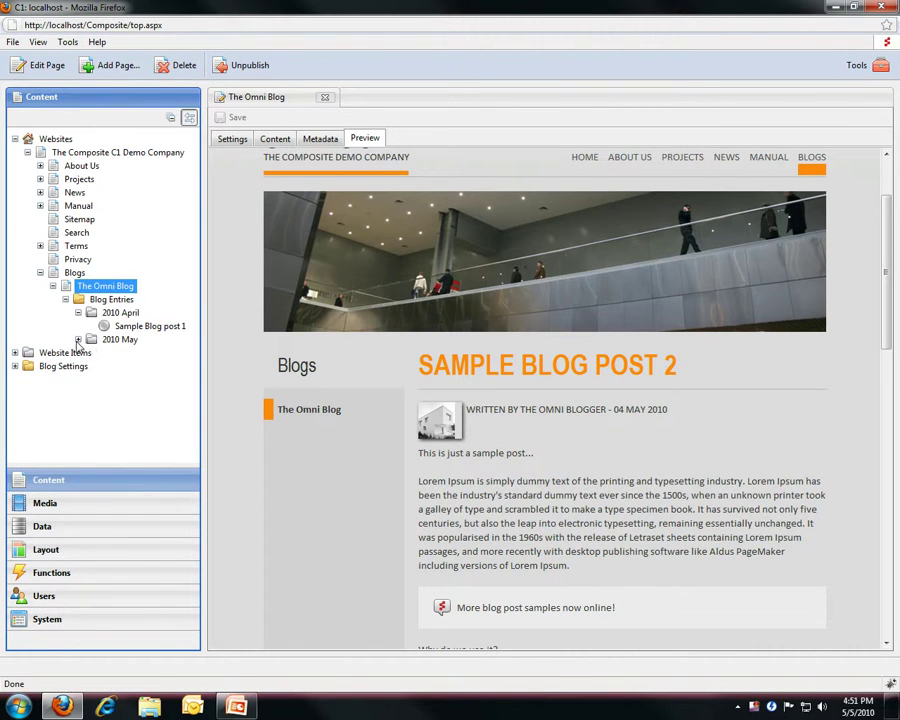
pyautogui.click(78, 339)
pyautogui.click(91, 353)
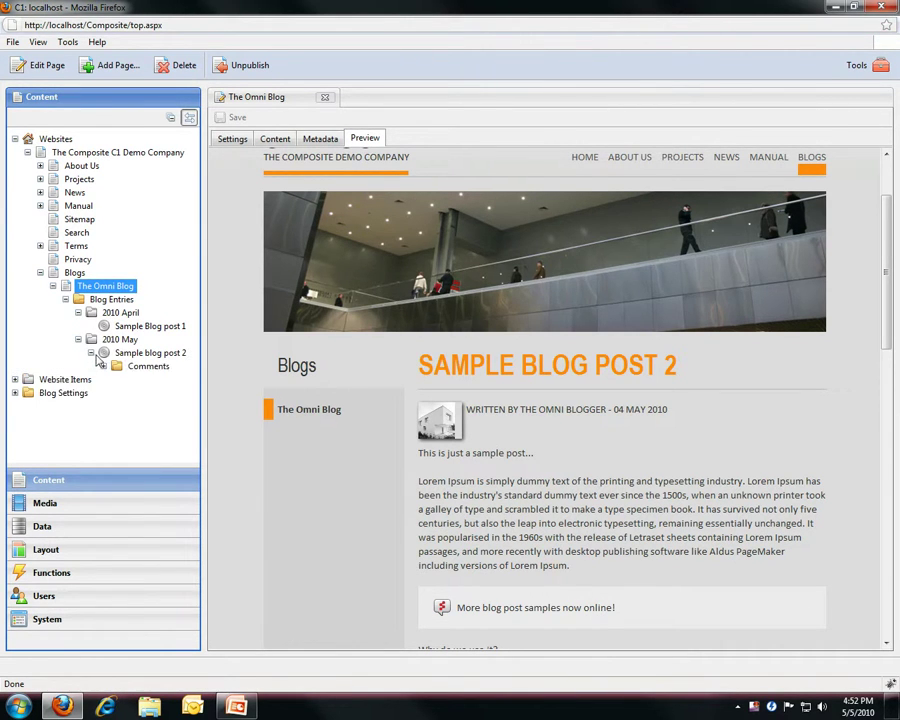
pyautogui.click(103, 366)
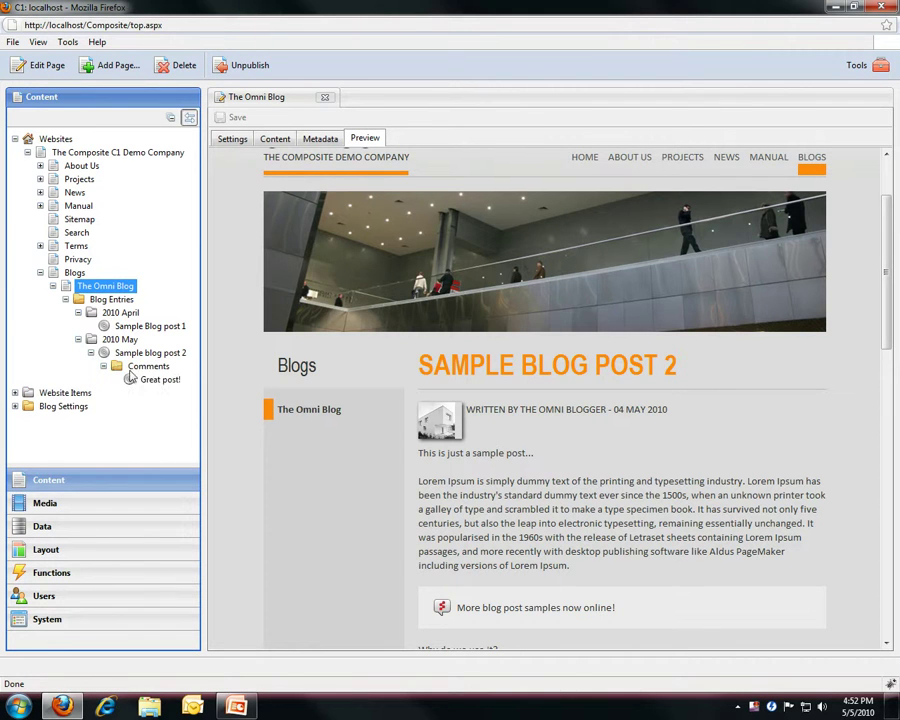
pyautogui.click(78, 339)
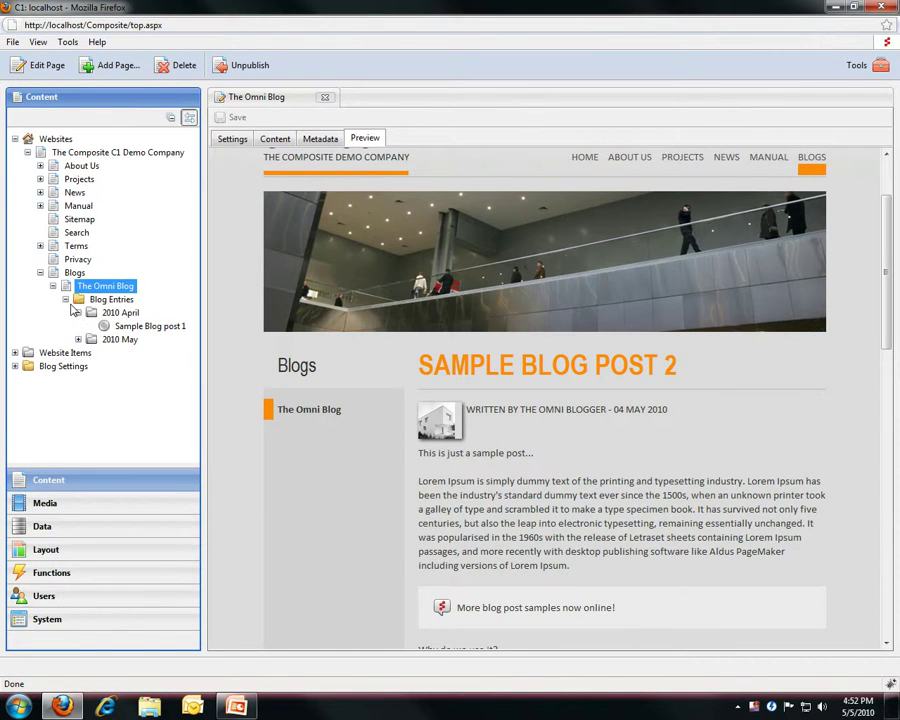
pyautogui.click(78, 312)
pyautogui.click(65, 299)
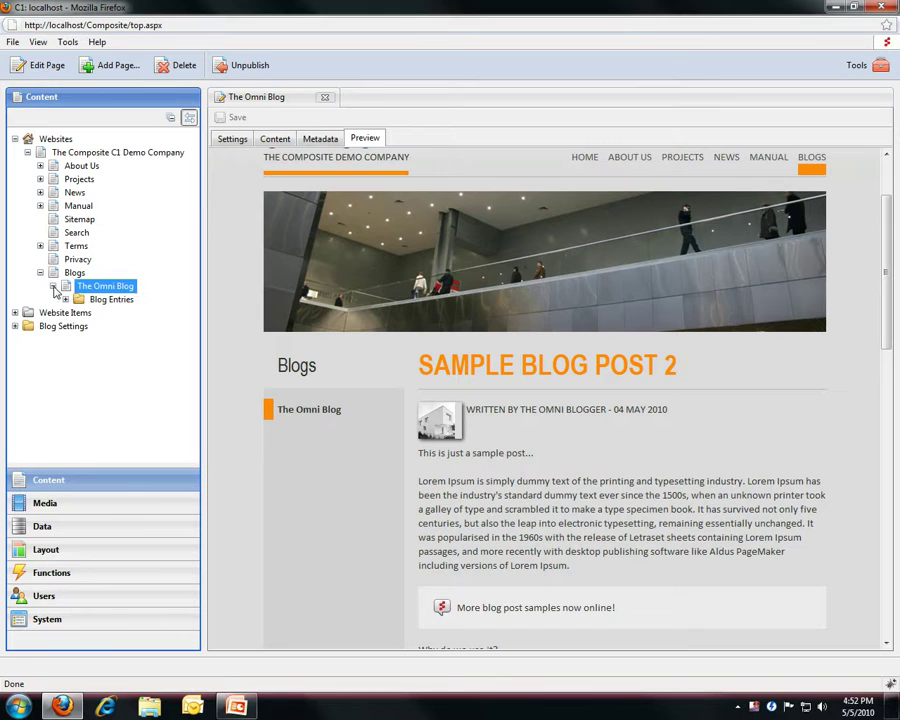
pyautogui.click(54, 287)
# Add a page titled "My blog" beneath Blogs, using the Blog page type.
pyautogui.rightClick(77, 274)
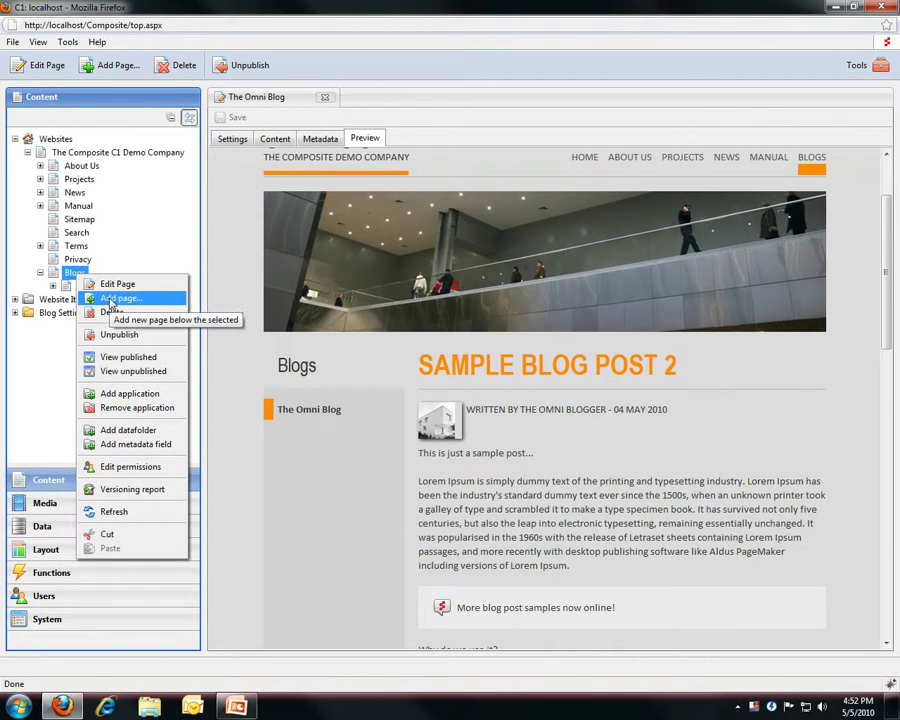
pyautogui.click(111, 299)
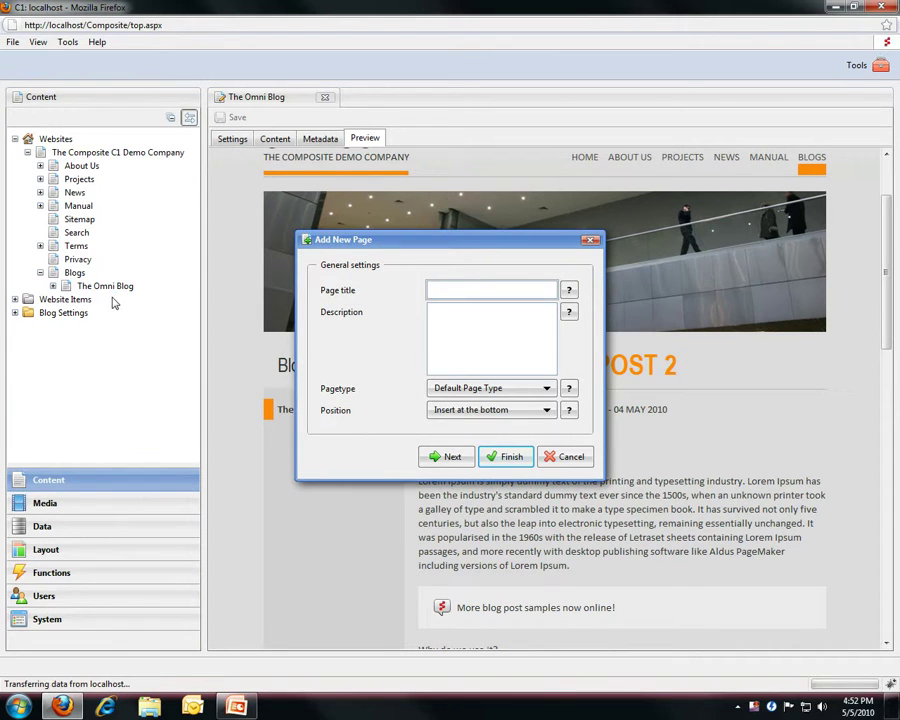
pyautogui.write('My blog')
pyautogui.click(528, 394)
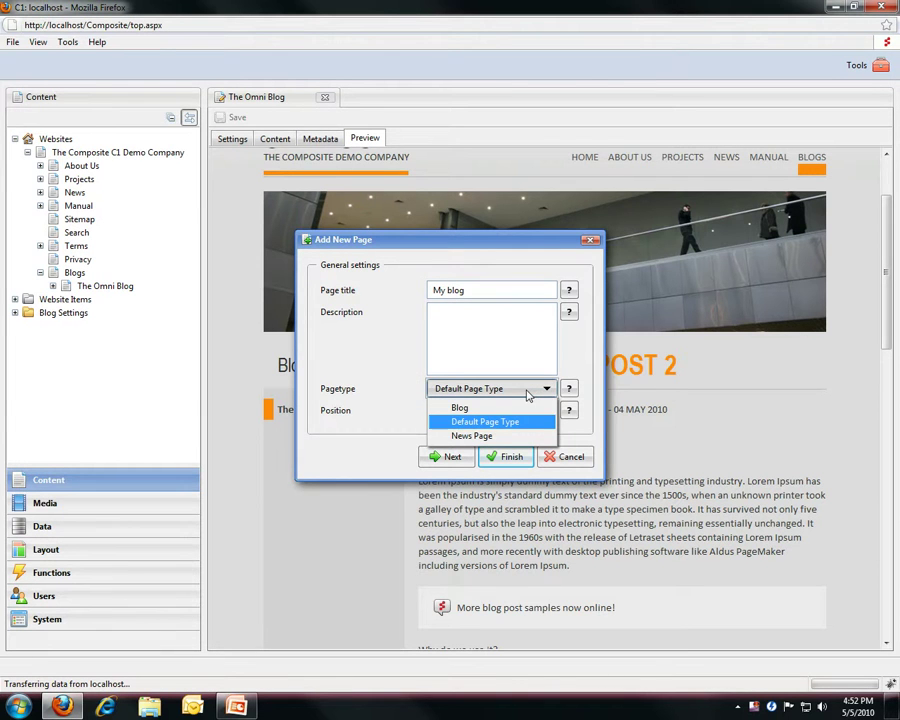
pyautogui.click(522, 409)
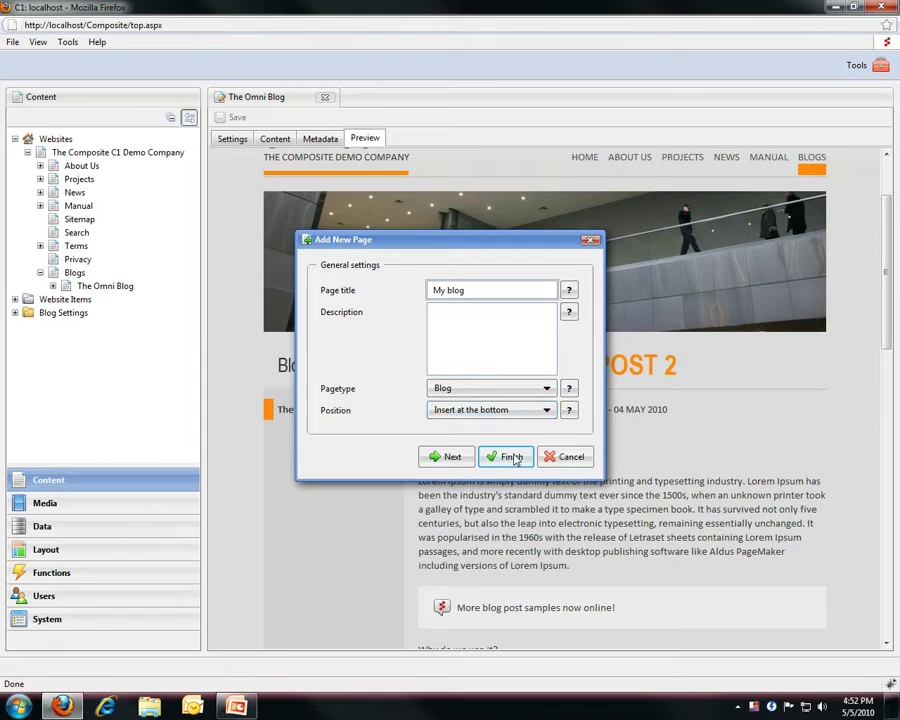
pyautogui.click(512, 456)
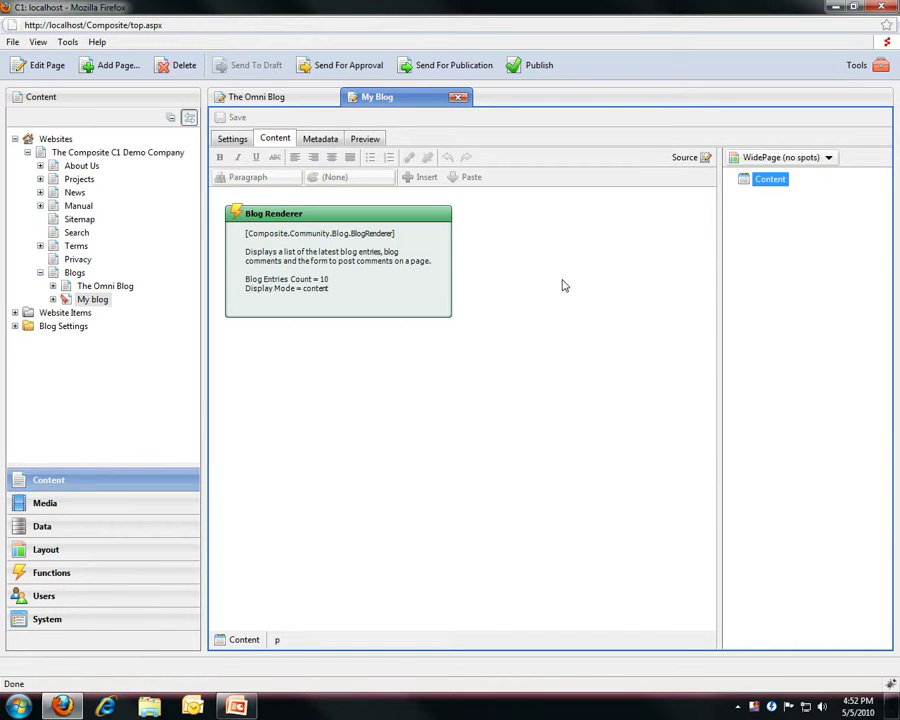
# Open a blank blog entry form from My blog's Blog Entries folder to view its settings, and collapse the Blogs branch.
pyautogui.click(551, 286)
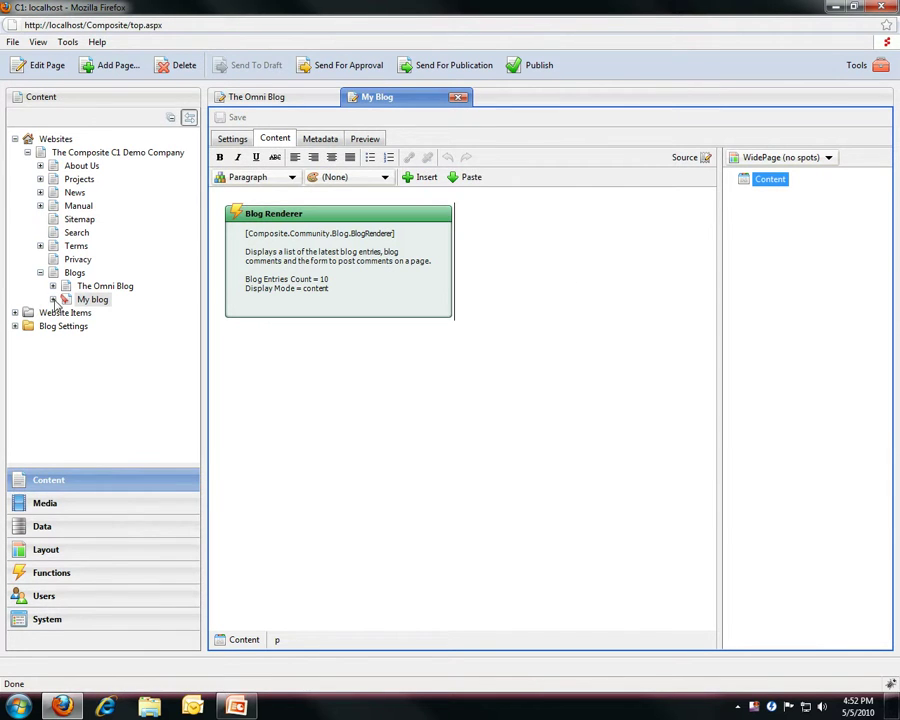
pyautogui.click(90, 299)
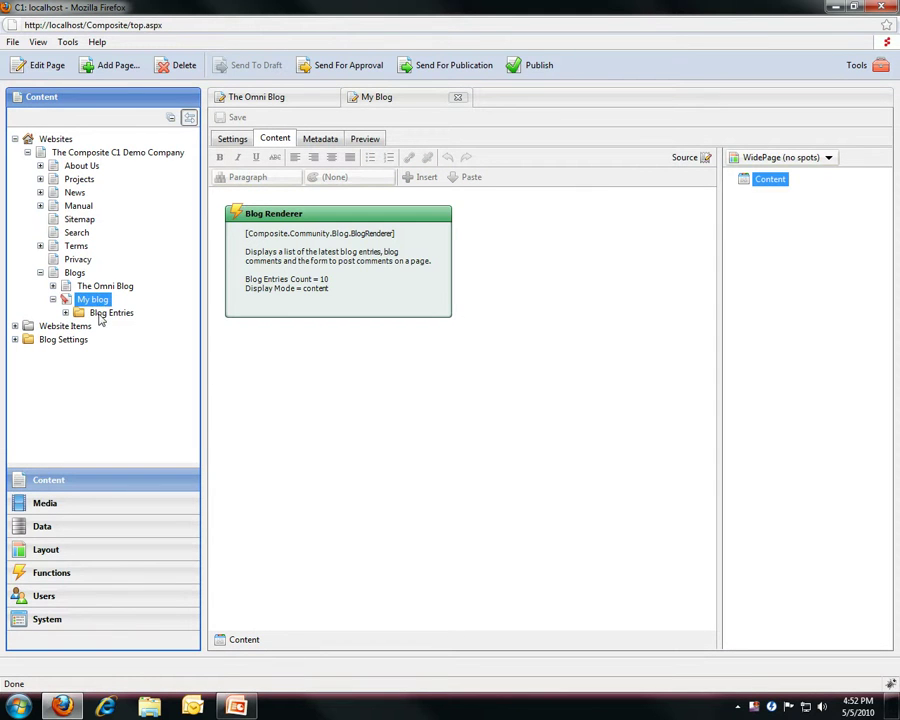
pyautogui.click(111, 314)
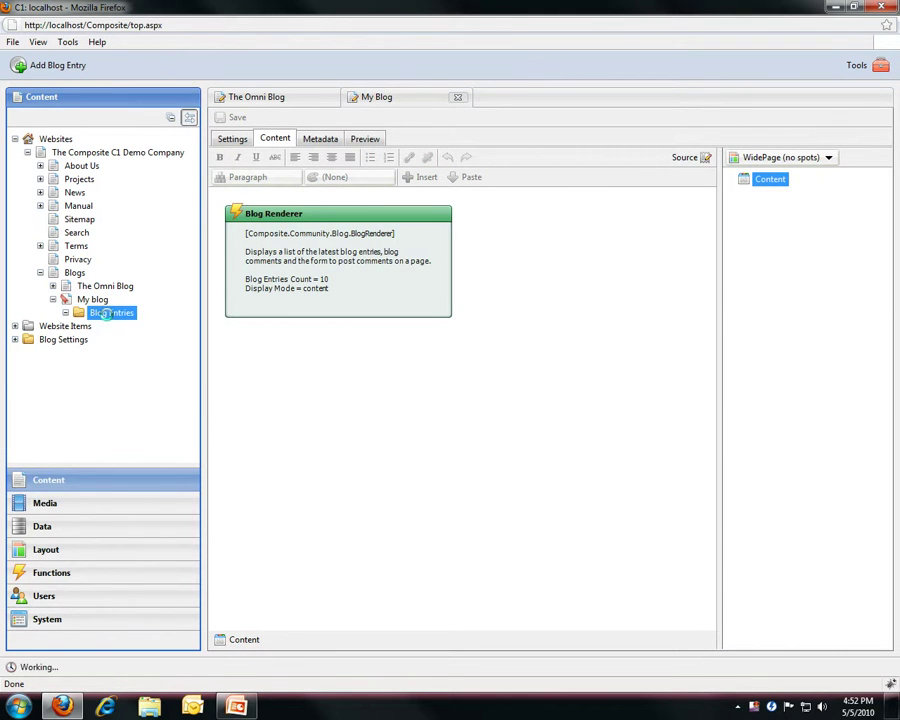
pyautogui.rightClick(112, 317)
pyautogui.click(119, 325)
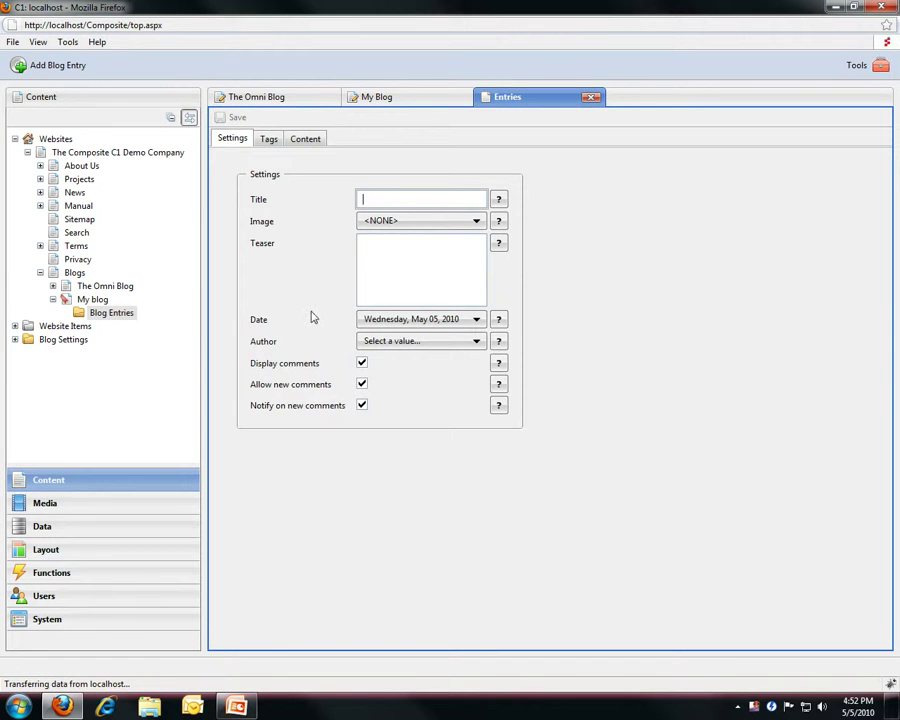
pyautogui.click(90, 300)
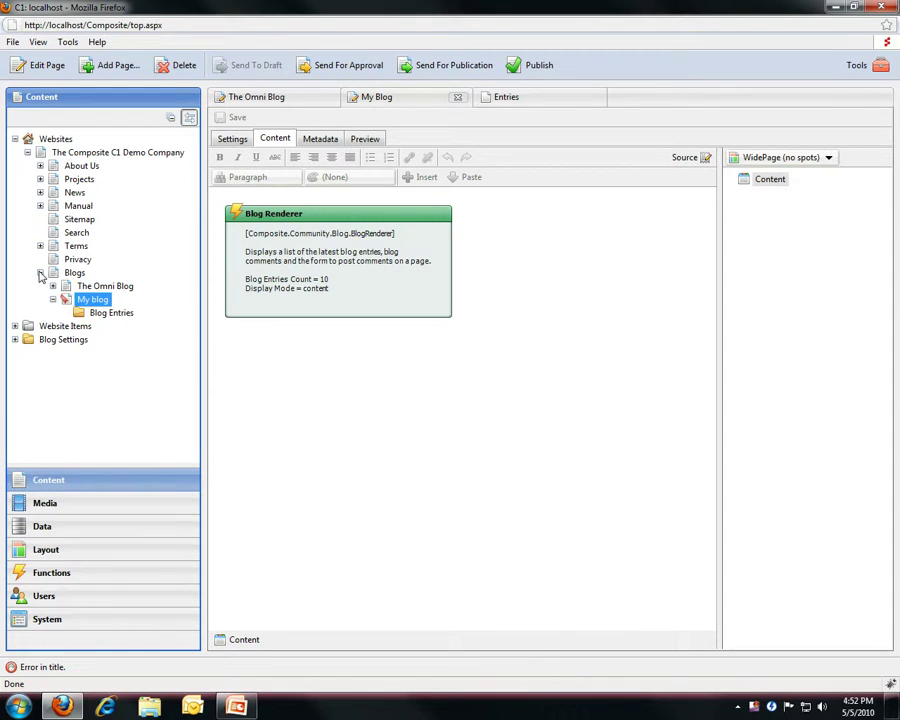
pyautogui.click(40, 273)
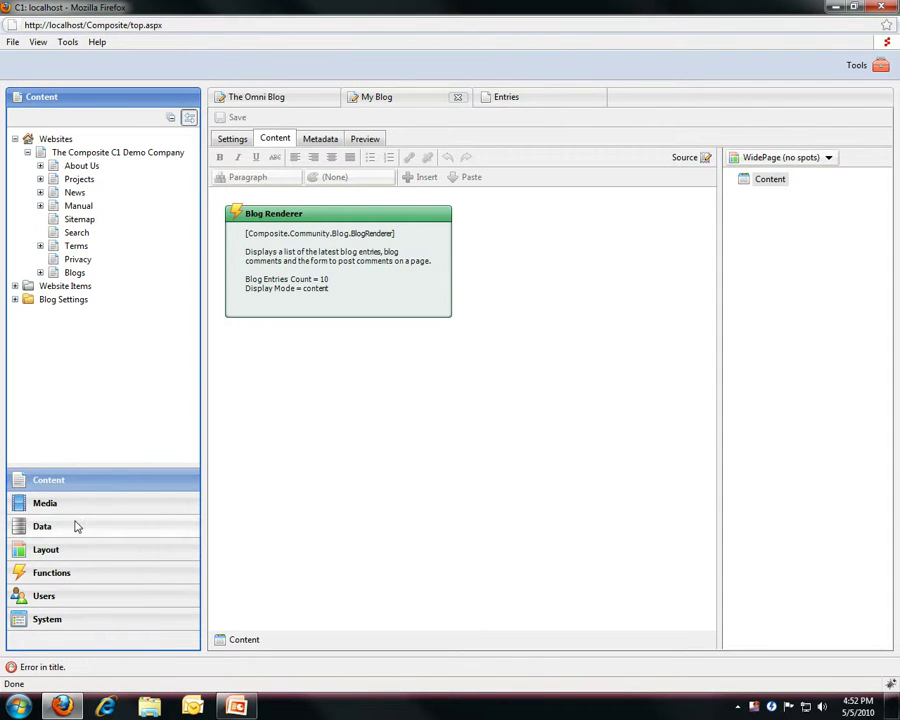
# Open the Blog page type for editing from the Layout section and review its default child page type options.
pyautogui.click(90, 552)
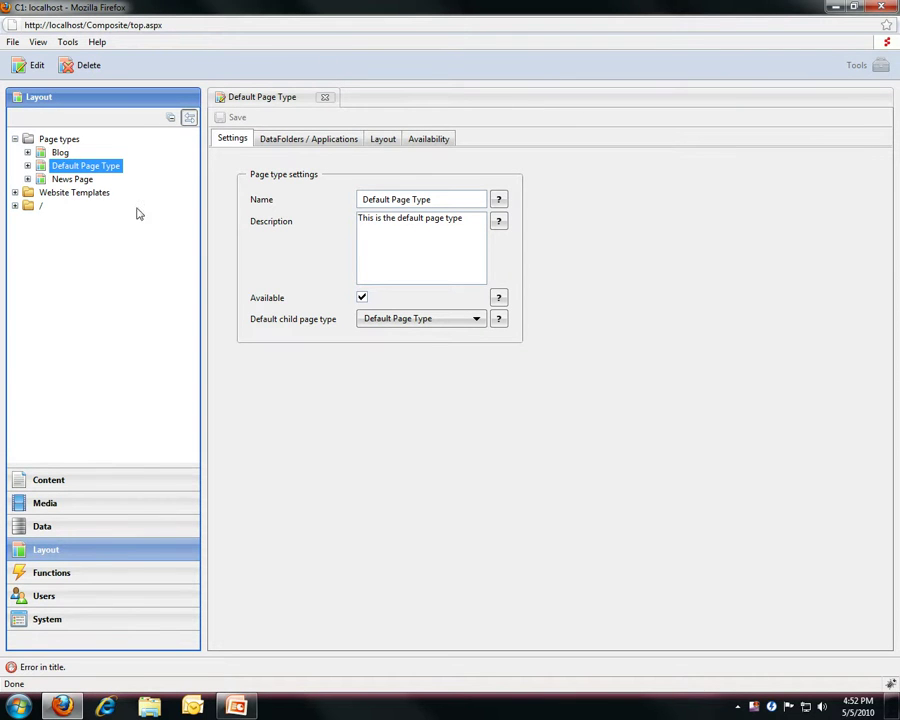
pyautogui.click(57, 152)
pyautogui.rightClick(60, 153)
pyautogui.click(86, 164)
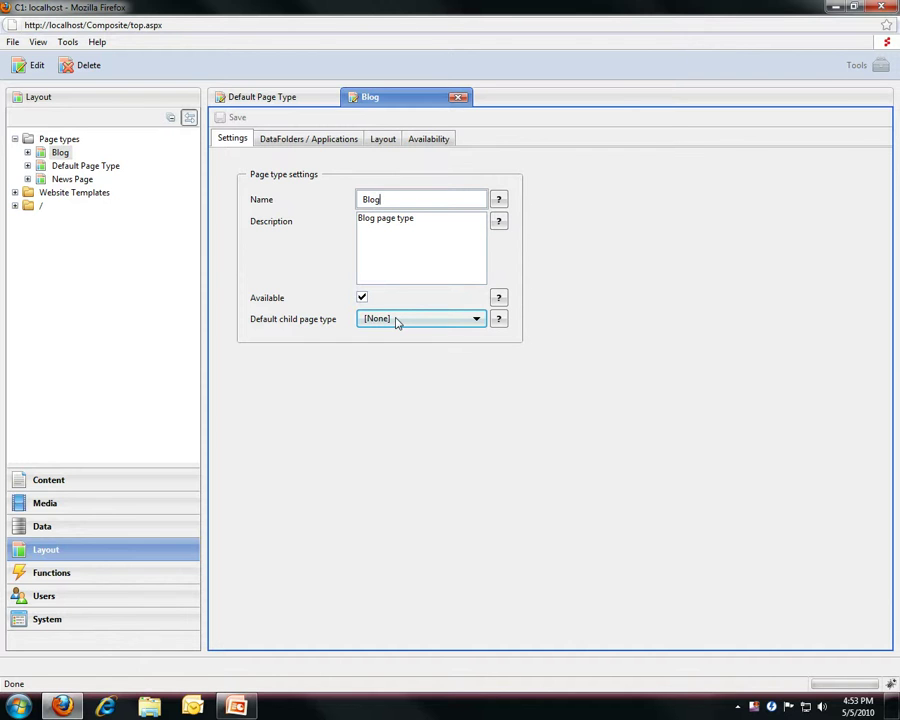
pyautogui.click(395, 320)
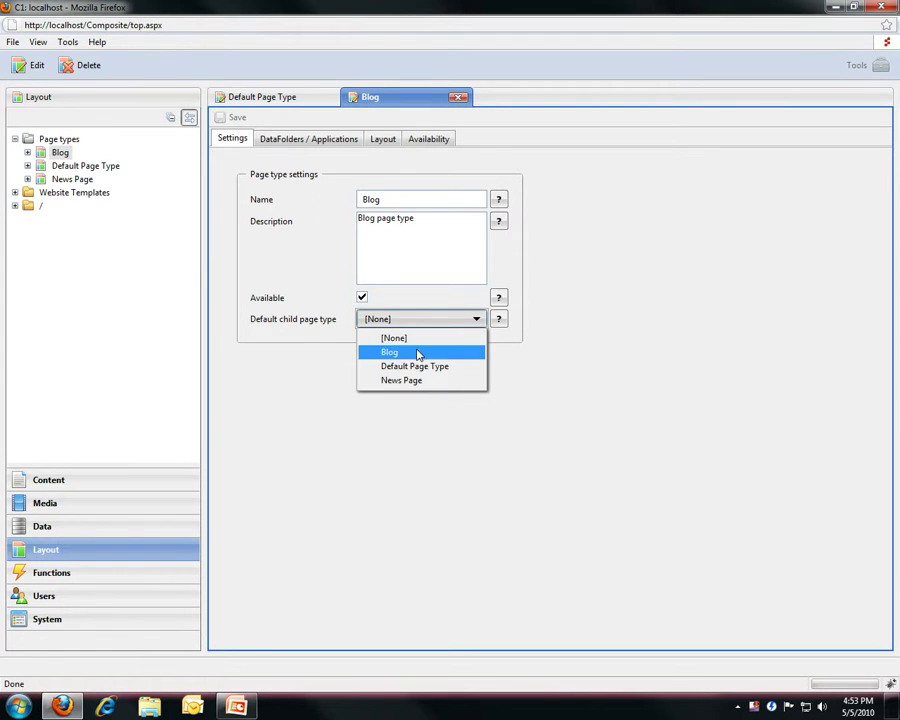
pyautogui.click(325, 328)
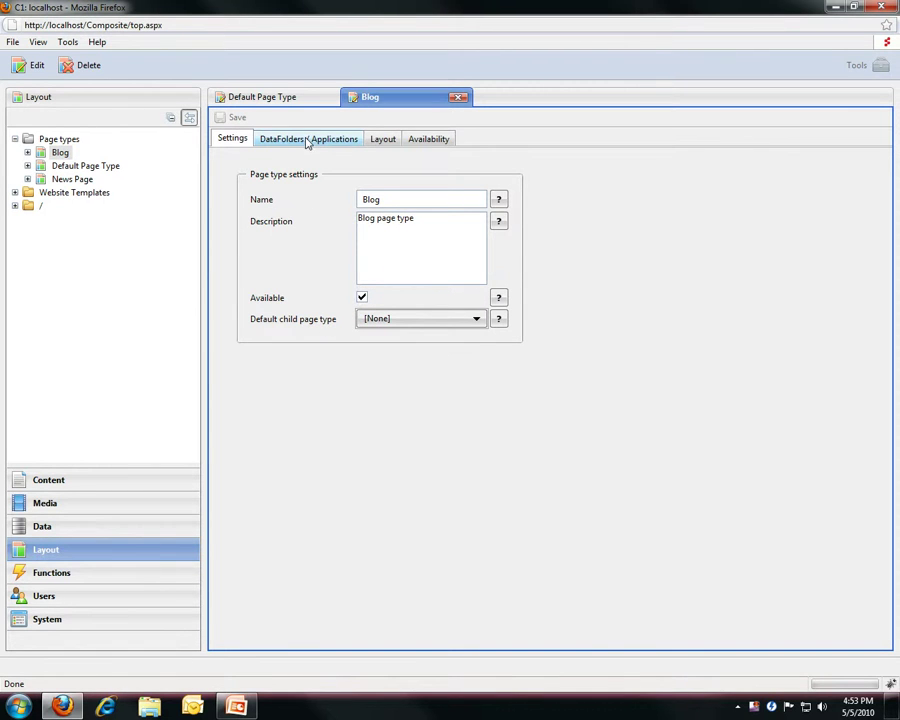
# Review the Blog page type's data folder and application settings, and compare the Blog Entries folders of My blog and The Omni Blog.
pyautogui.click(342, 138)
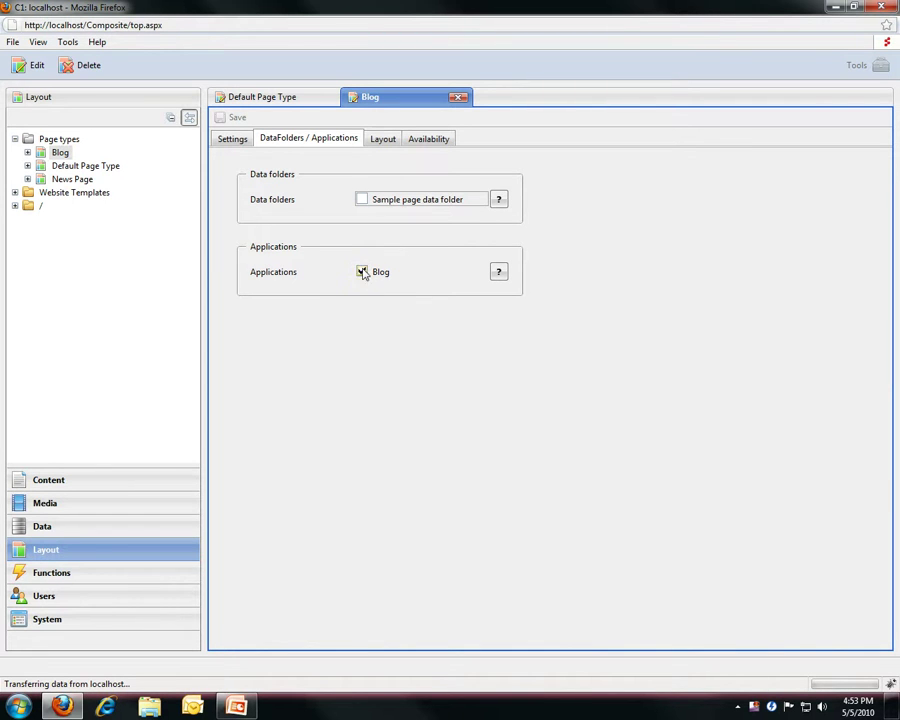
pyautogui.click(120, 486)
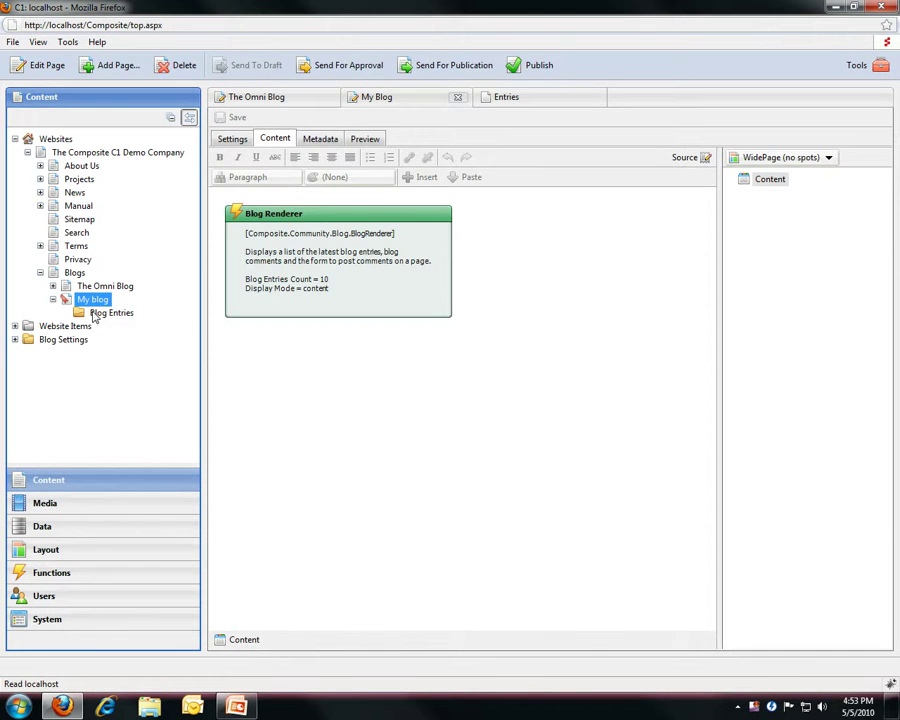
pyautogui.click(90, 312)
pyautogui.click(53, 286)
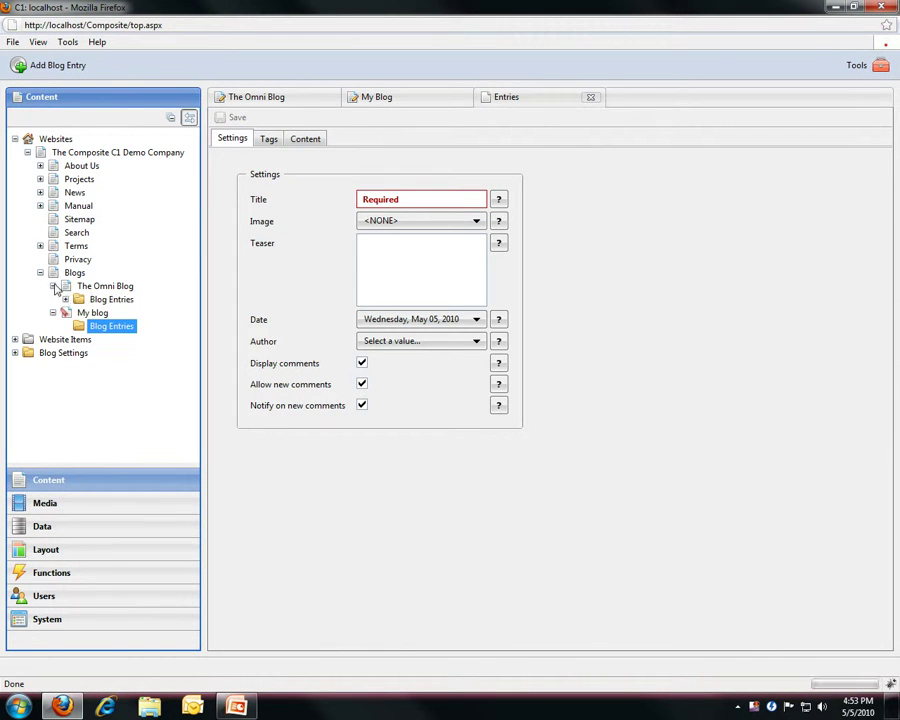
pyautogui.click(112, 302)
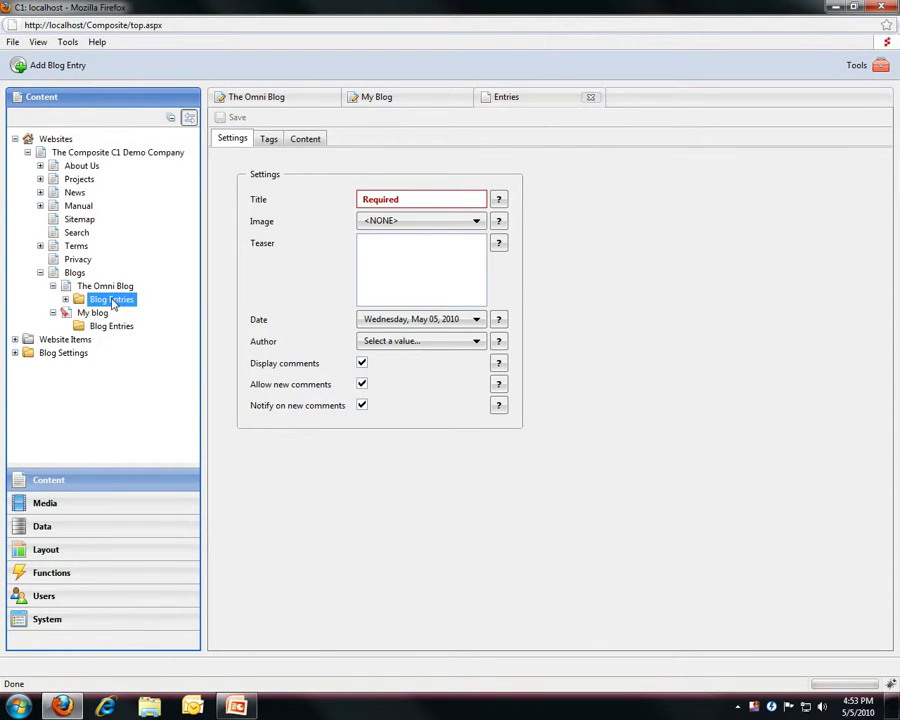
# Examine the Blog page type's default layout, layout restrictions, homepage relation options and page type parent restrictions.
pyautogui.click(90, 548)
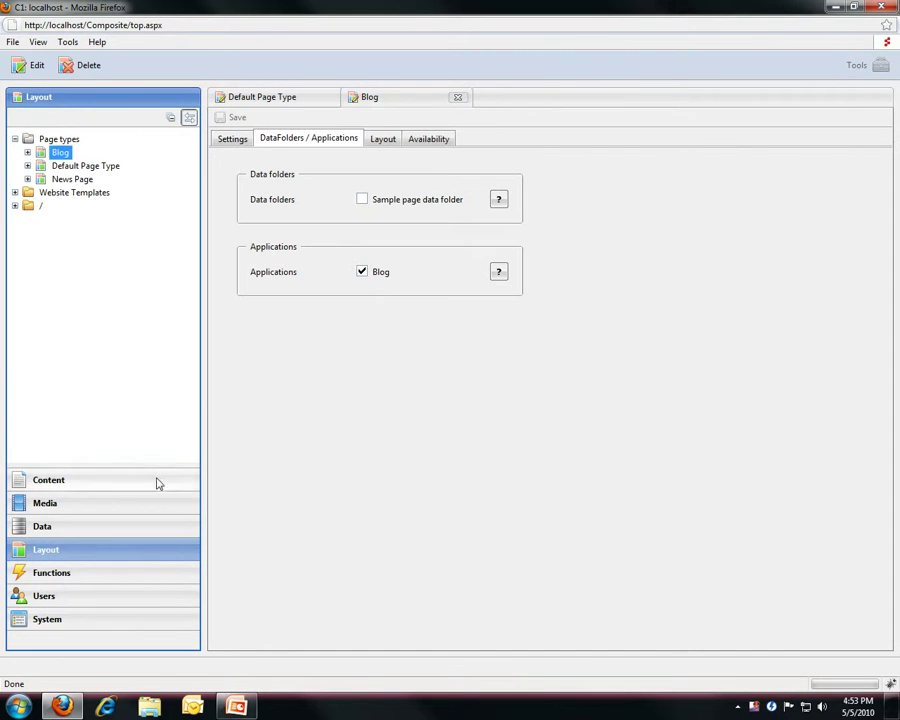
pyautogui.click(385, 141)
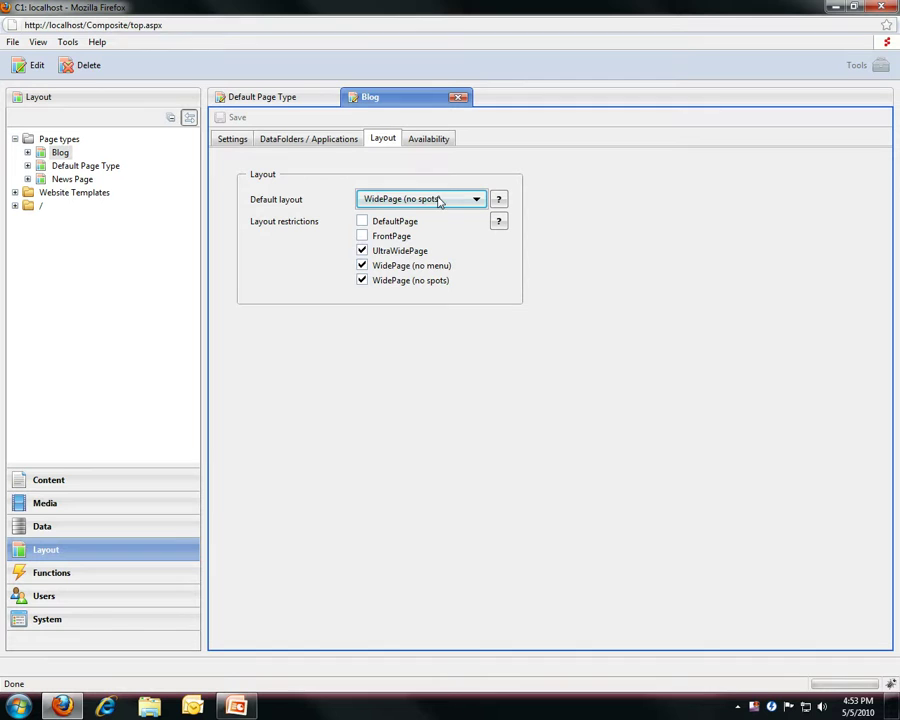
pyautogui.click(427, 142)
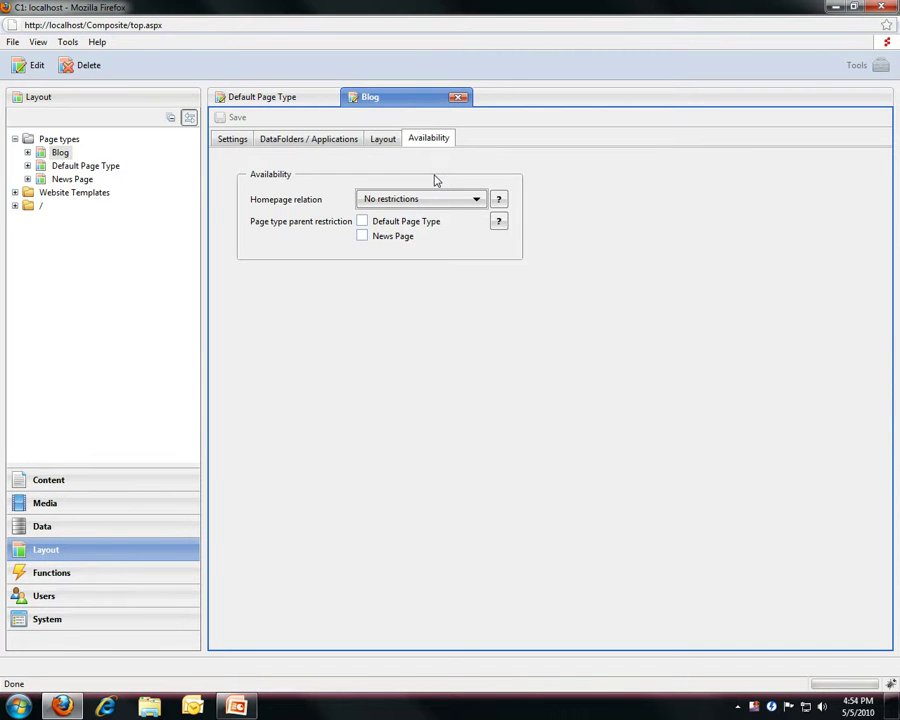
pyautogui.click(464, 203)
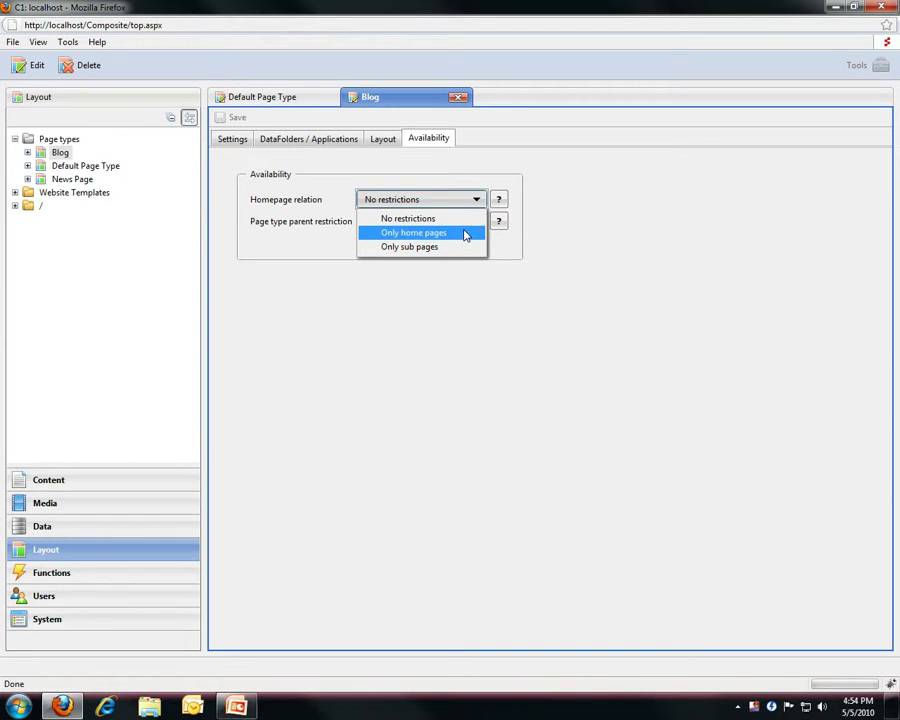
pyautogui.click(462, 197)
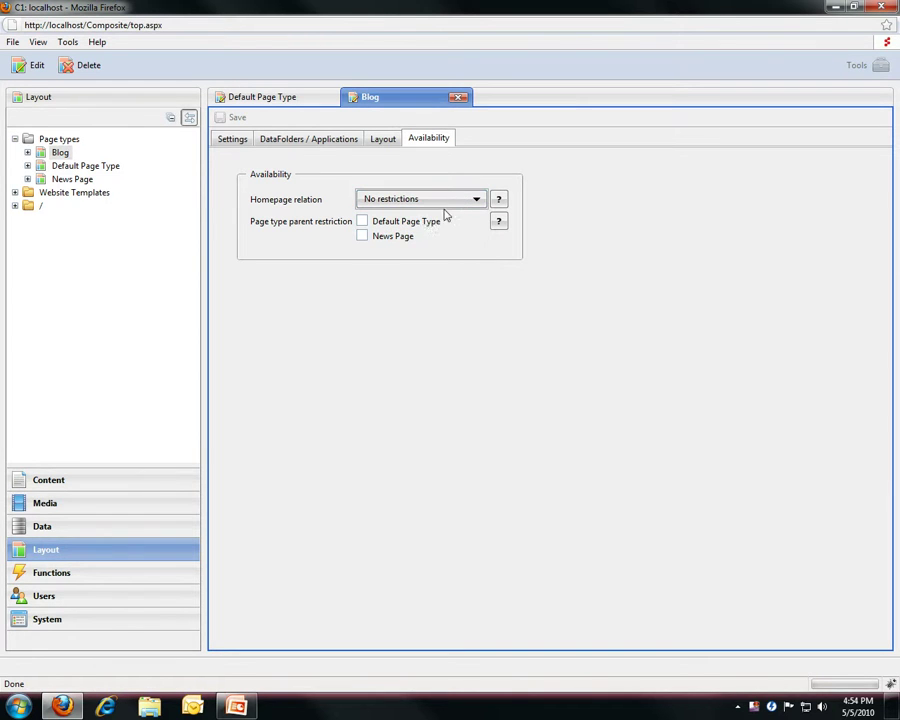
pyautogui.click(392, 238)
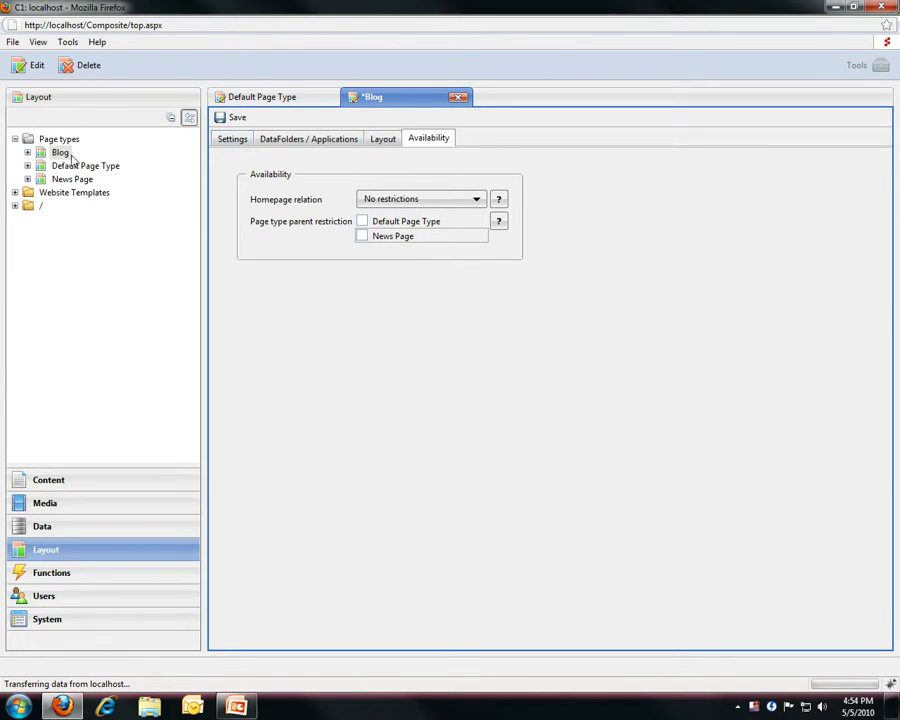
# Add the line "New stuff for this type." below the Blog Renderer in the Blog page type's default contentplaceholder content and save it.
pyautogui.click(30, 156)
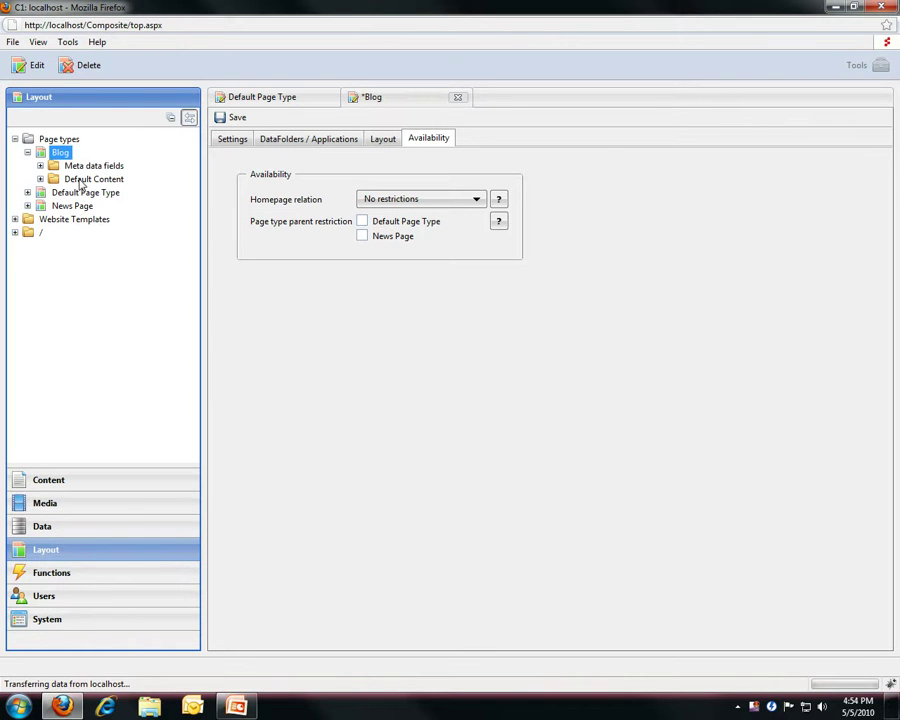
pyautogui.doubleClick(80, 180)
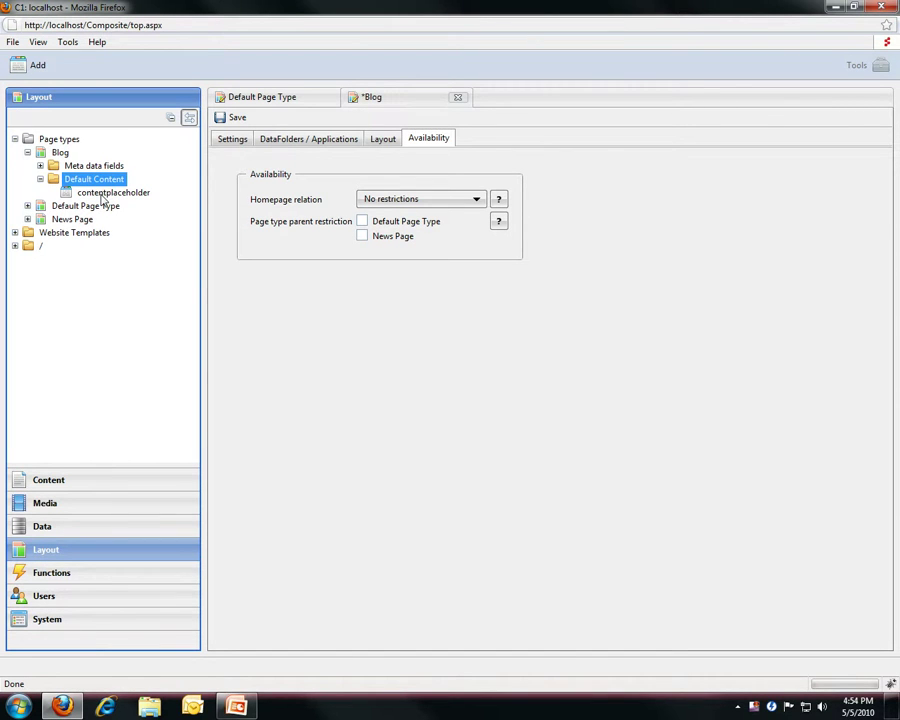
pyautogui.rightClick(97, 180)
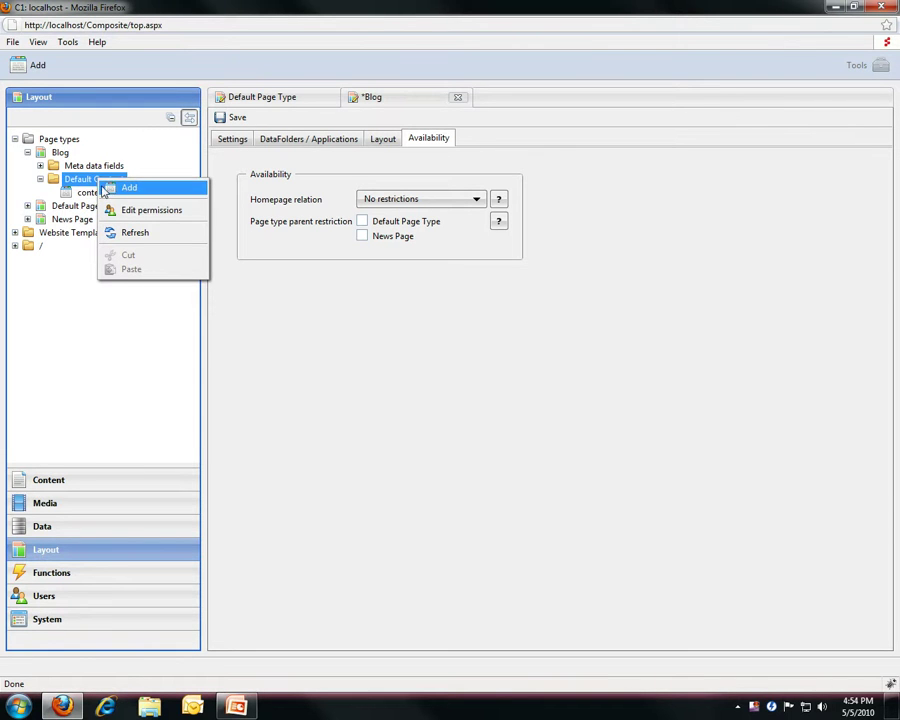
pyautogui.click(88, 192)
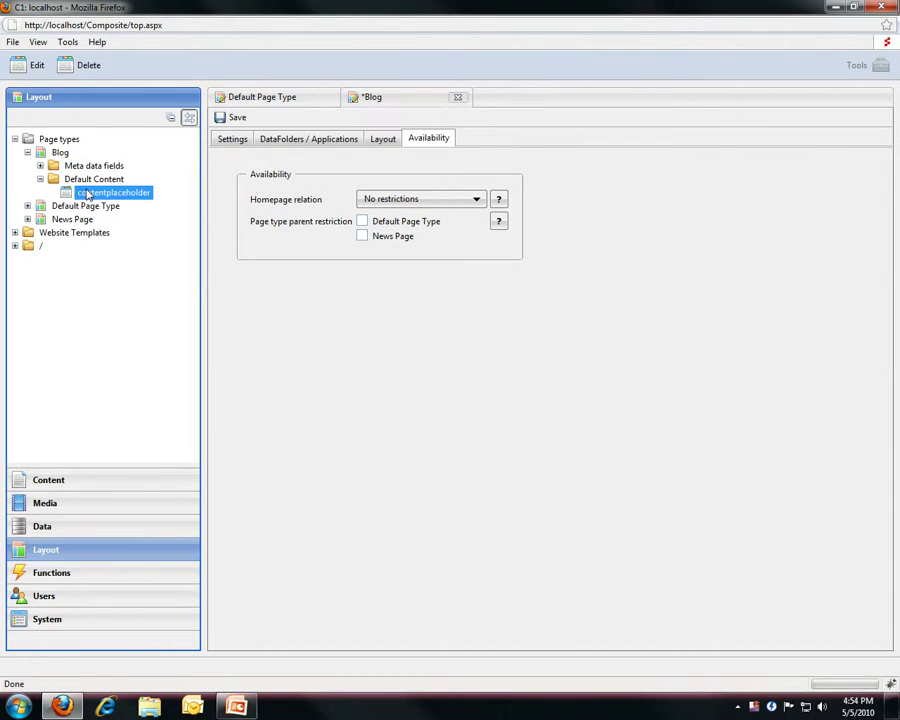
pyautogui.rightClick(88, 192)
pyautogui.click(117, 196)
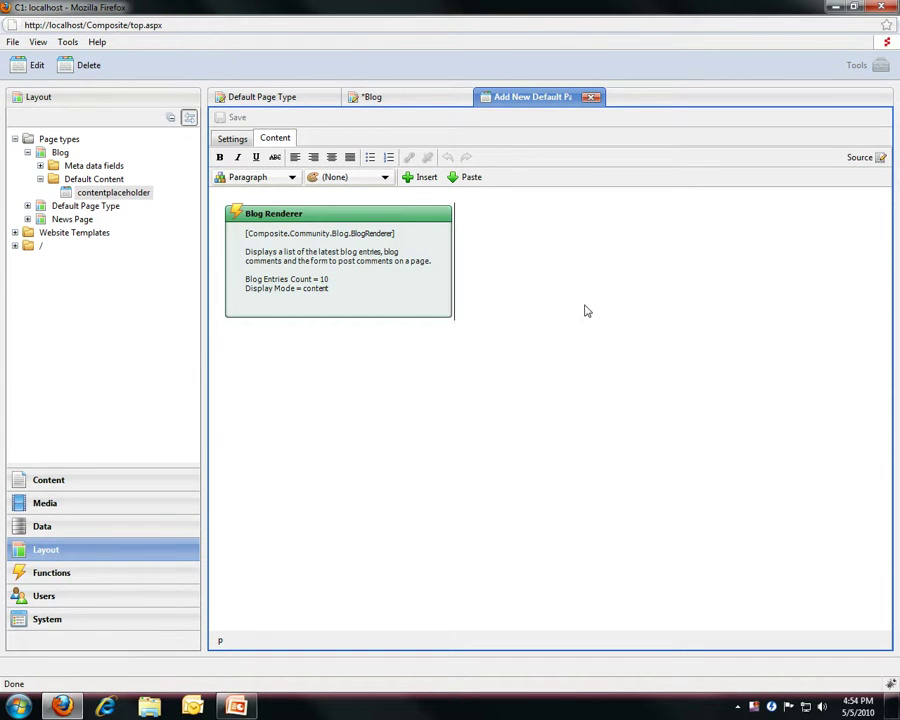
pyautogui.press('Return')
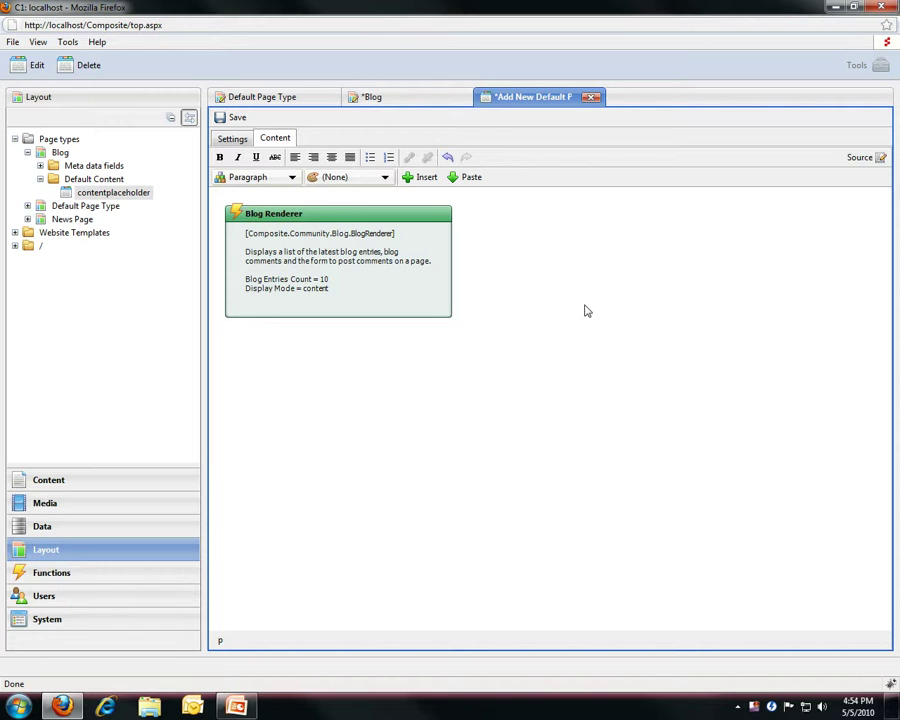
pyautogui.write('New stuff for this type.')
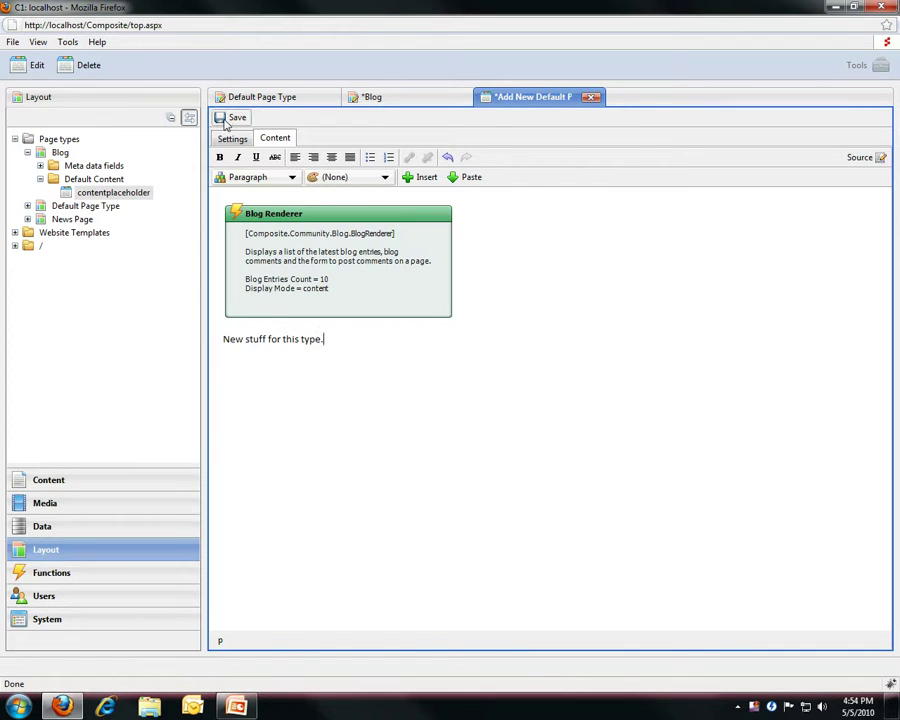
pyautogui.click(222, 118)
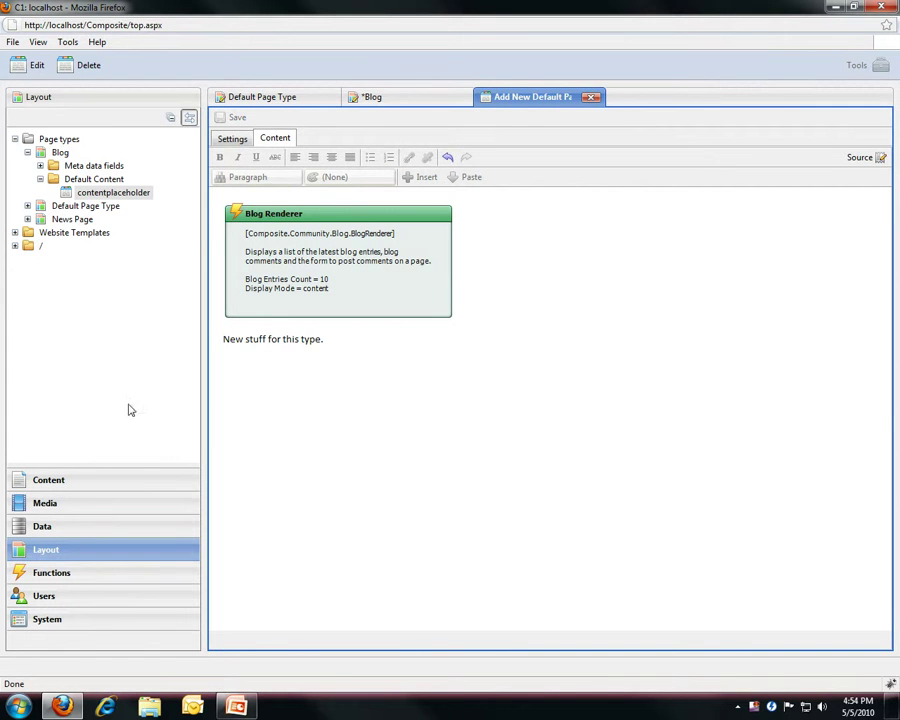
# Add a page titled "Another blog" beneath Blogs, using the Blog page type.
pyautogui.click(88, 483)
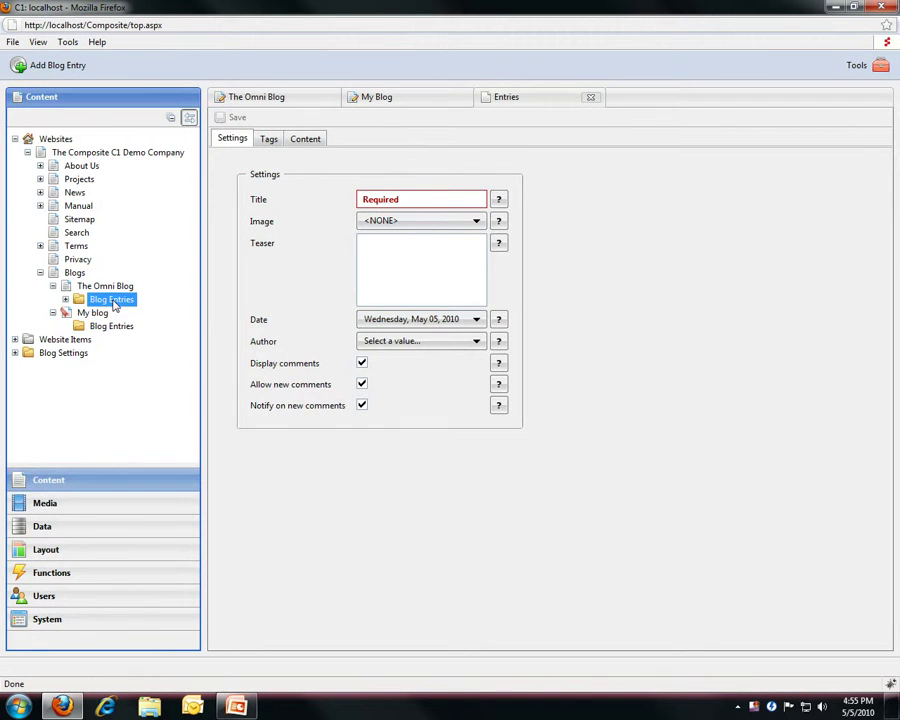
pyautogui.rightClick(75, 274)
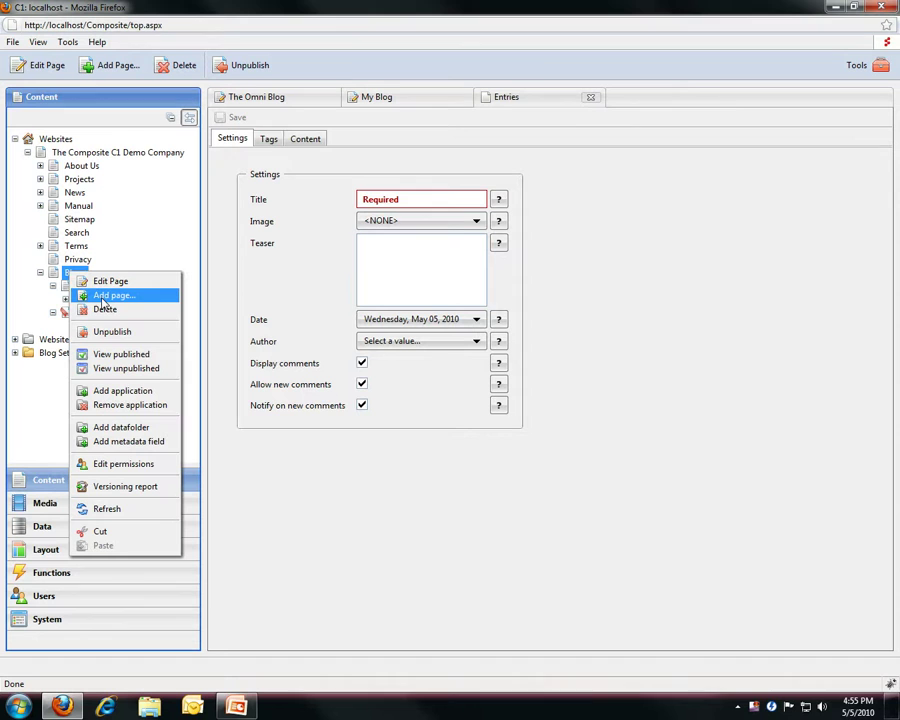
pyautogui.click(103, 297)
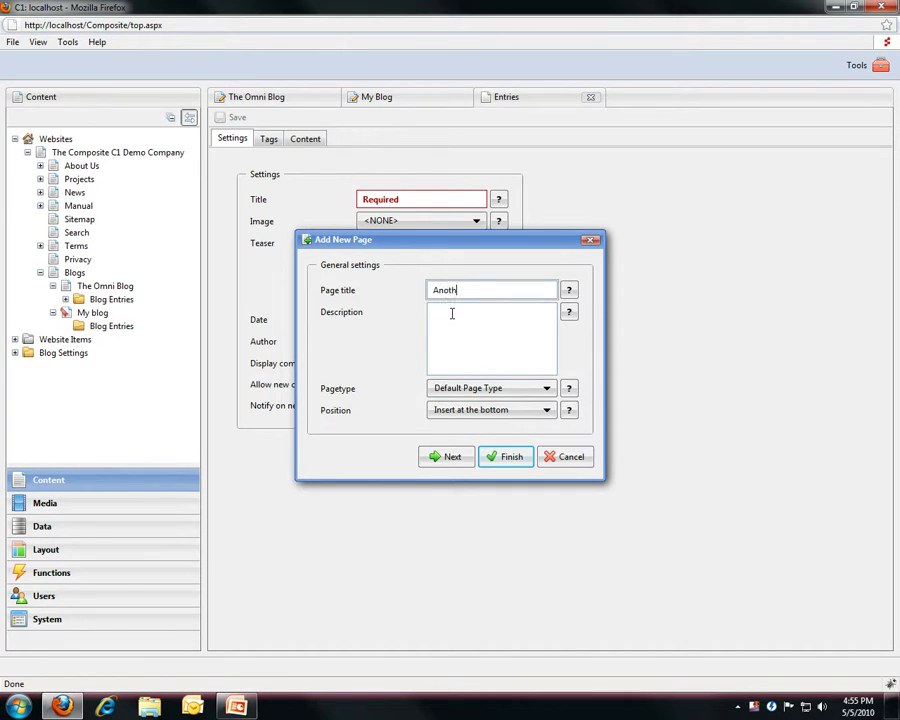
pyautogui.write('Another blog')
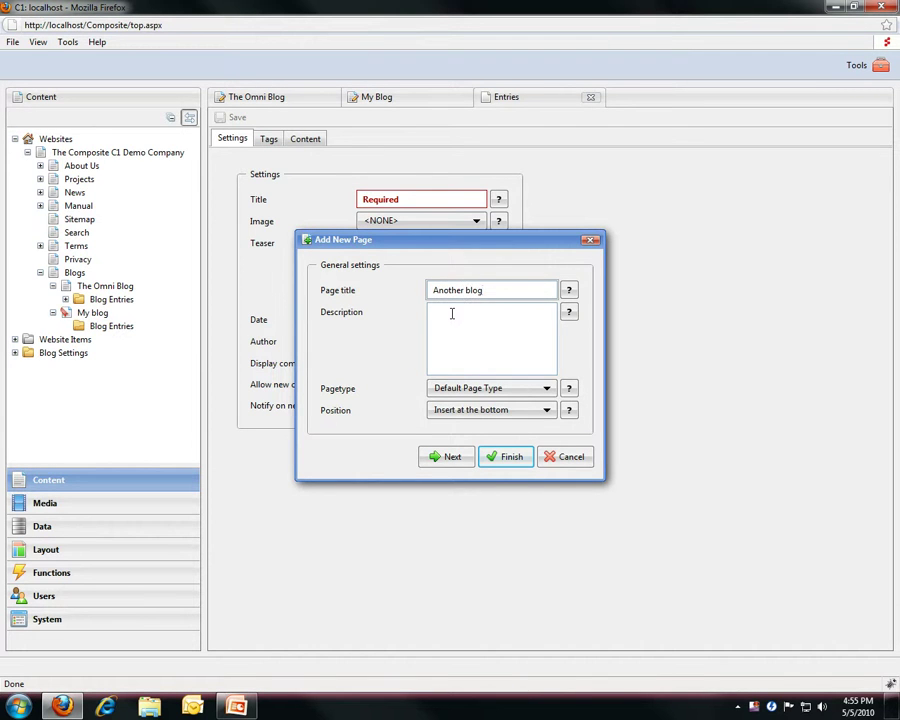
pyautogui.click(518, 387)
pyautogui.click(518, 410)
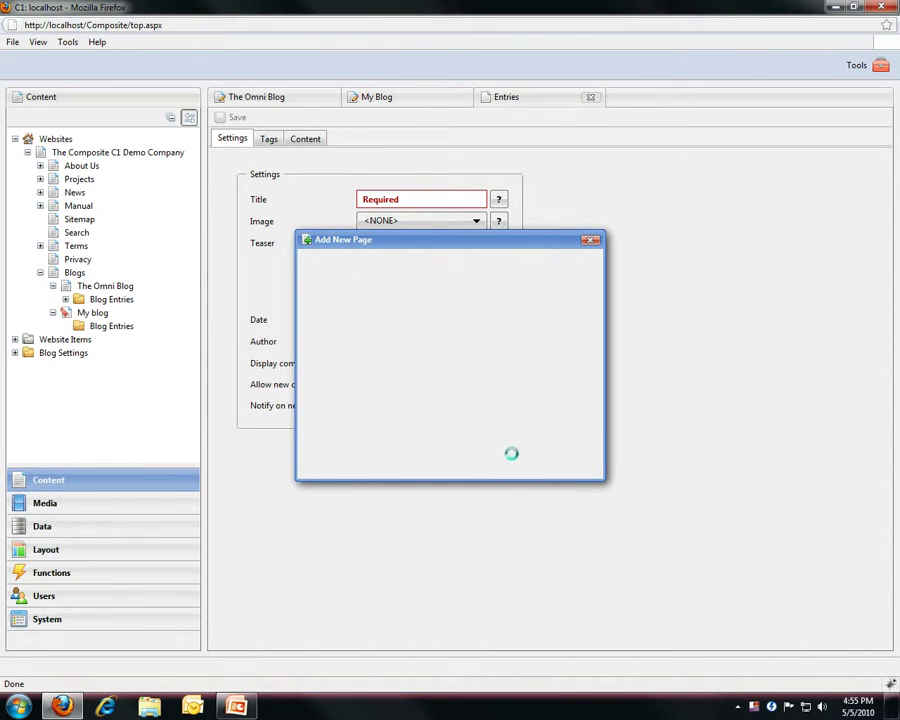
pyautogui.click(510, 458)
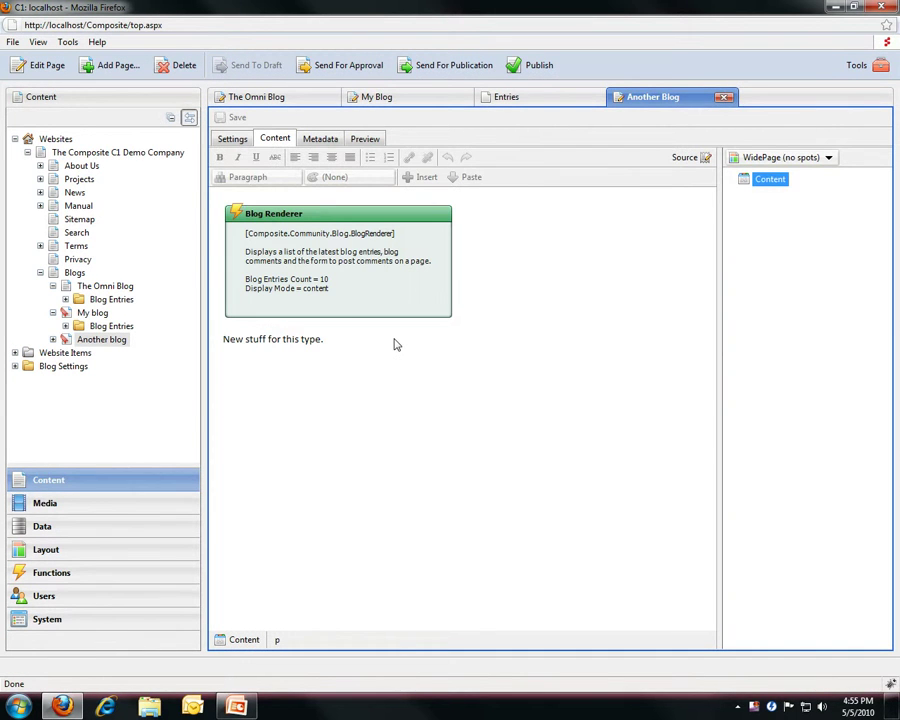
# Inspect the Blog Entries Count parameter of the Blog Renderer function on the Another blog page, leaving its properties unchanged.
pyautogui.click(395, 344)
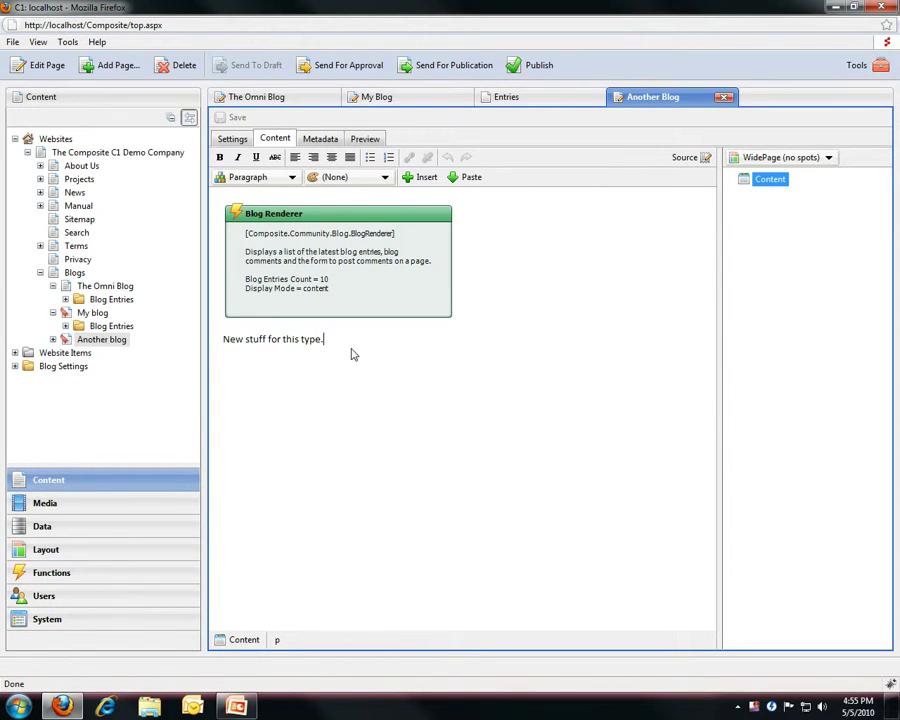
pyautogui.click(364, 301)
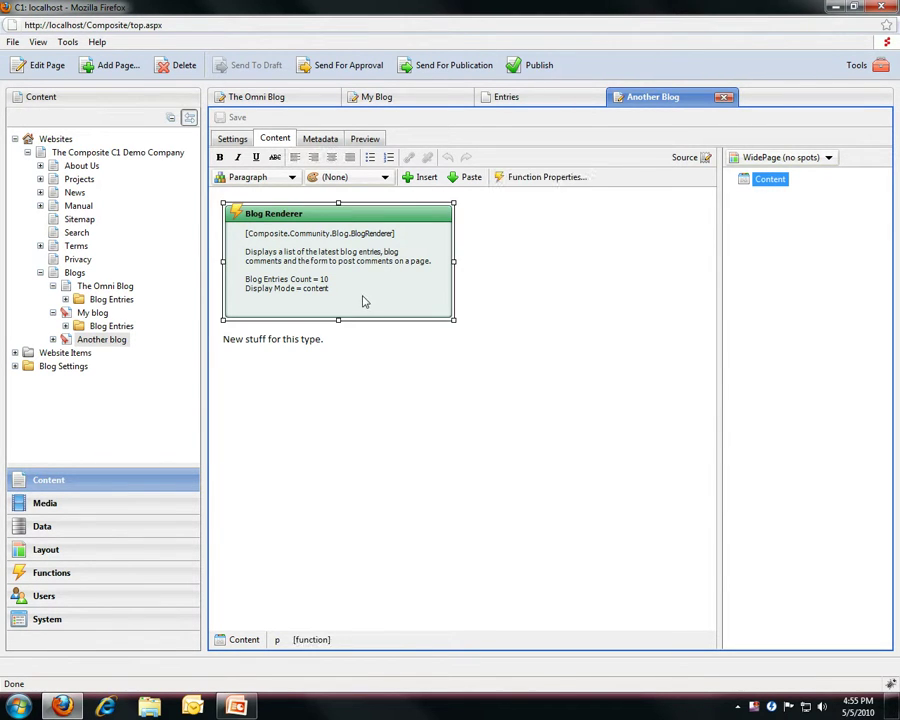
pyautogui.doubleClick(343, 288)
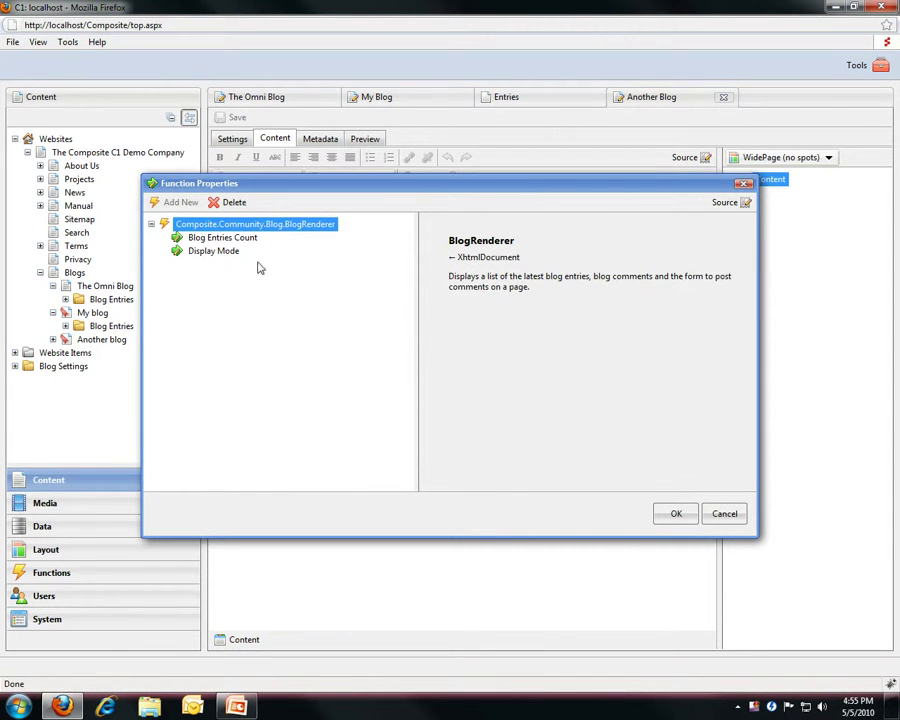
pyautogui.click(228, 238)
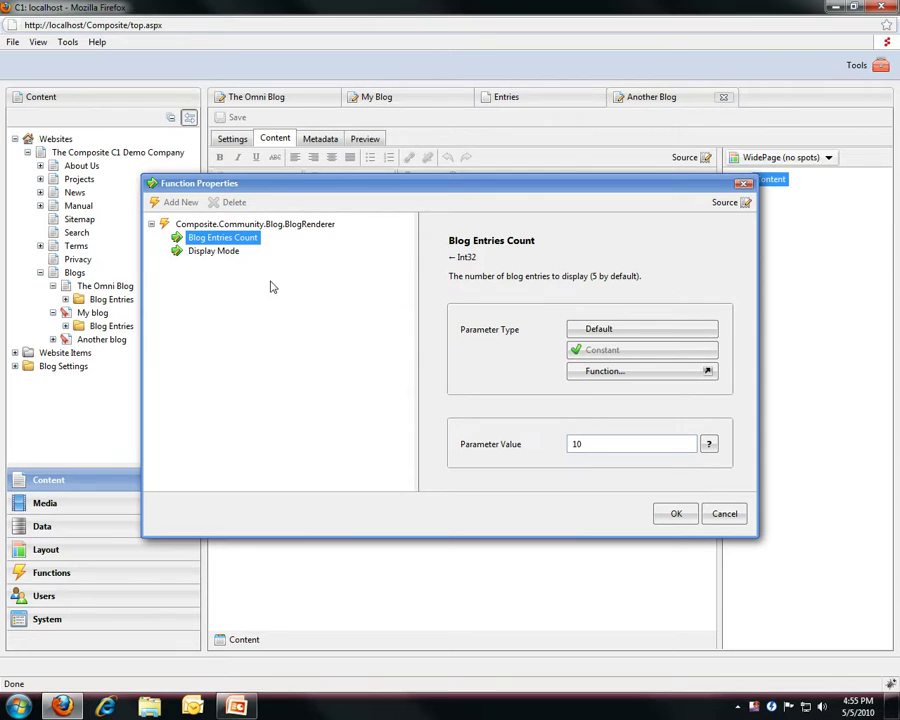
pyautogui.click(727, 515)
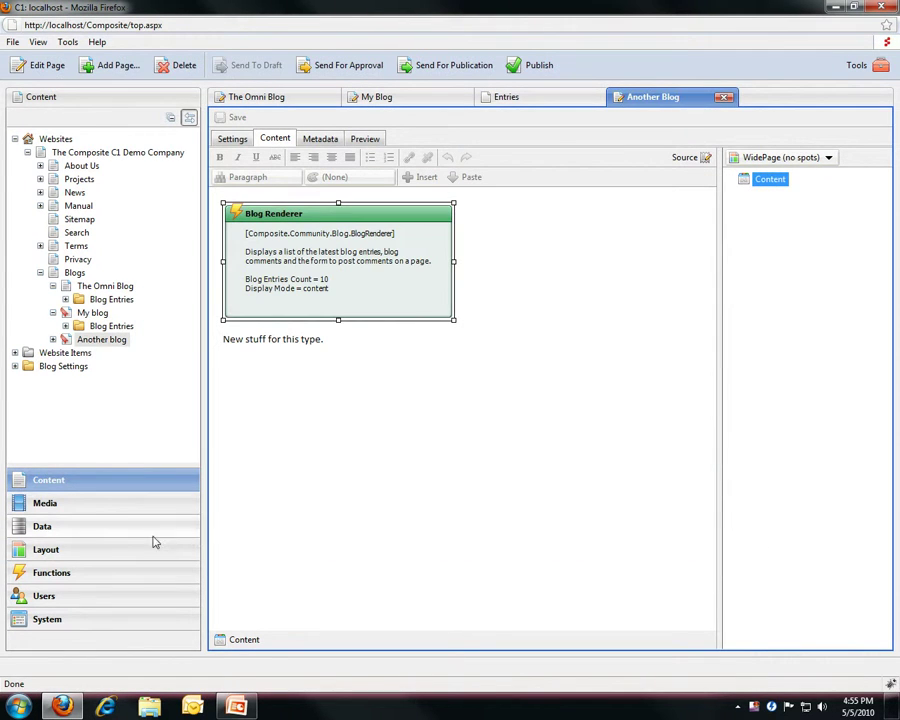
# Delete the metadata field listed beneath News item settings from the News Page type in the Layout section.
pyautogui.click(122, 549)
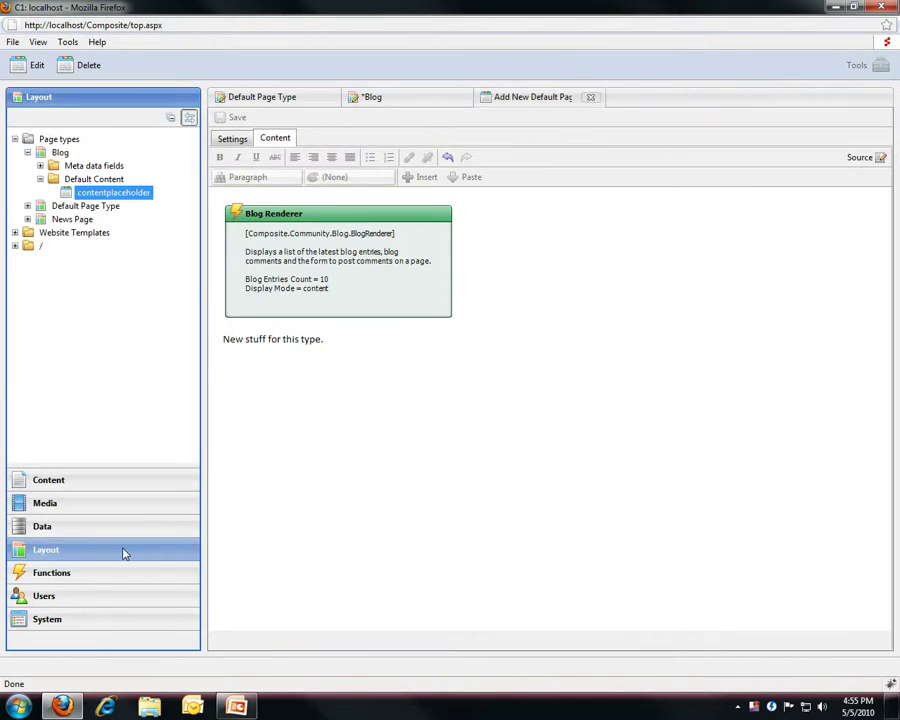
pyautogui.click(62, 219)
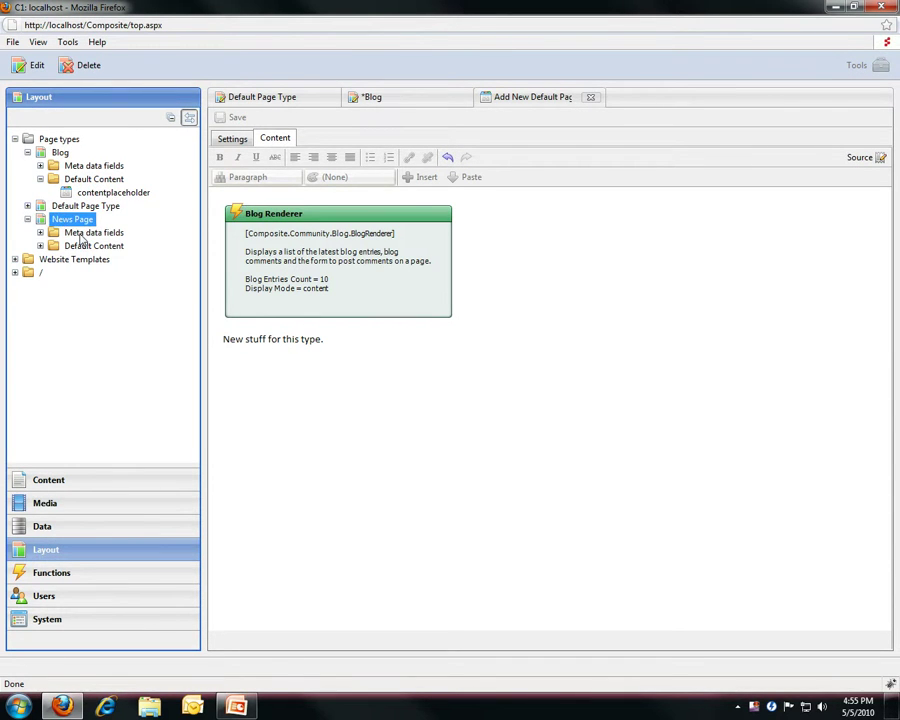
pyautogui.click(80, 233)
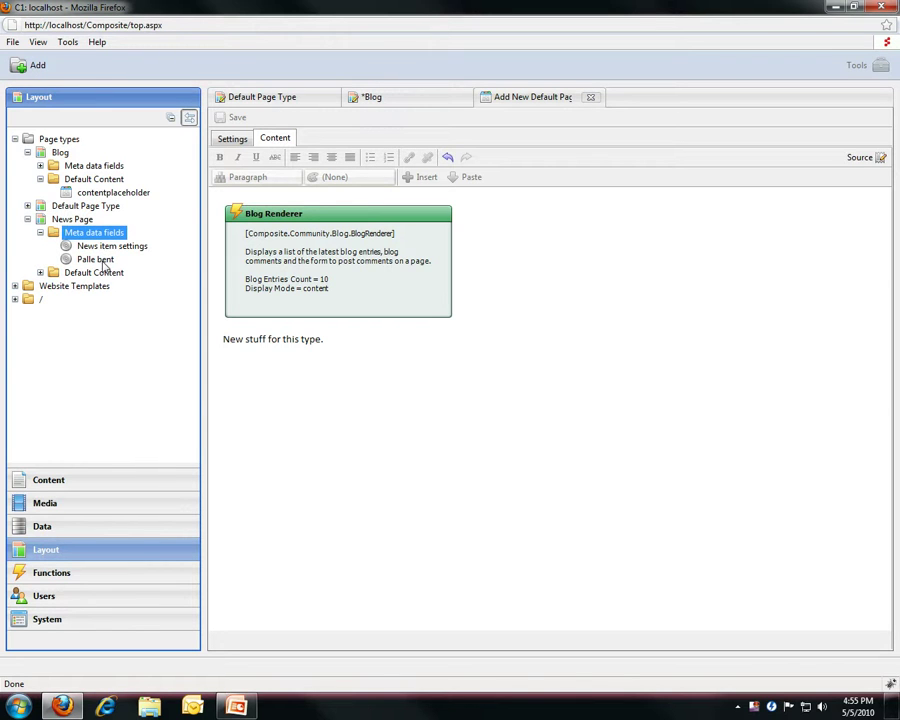
pyautogui.click(104, 262)
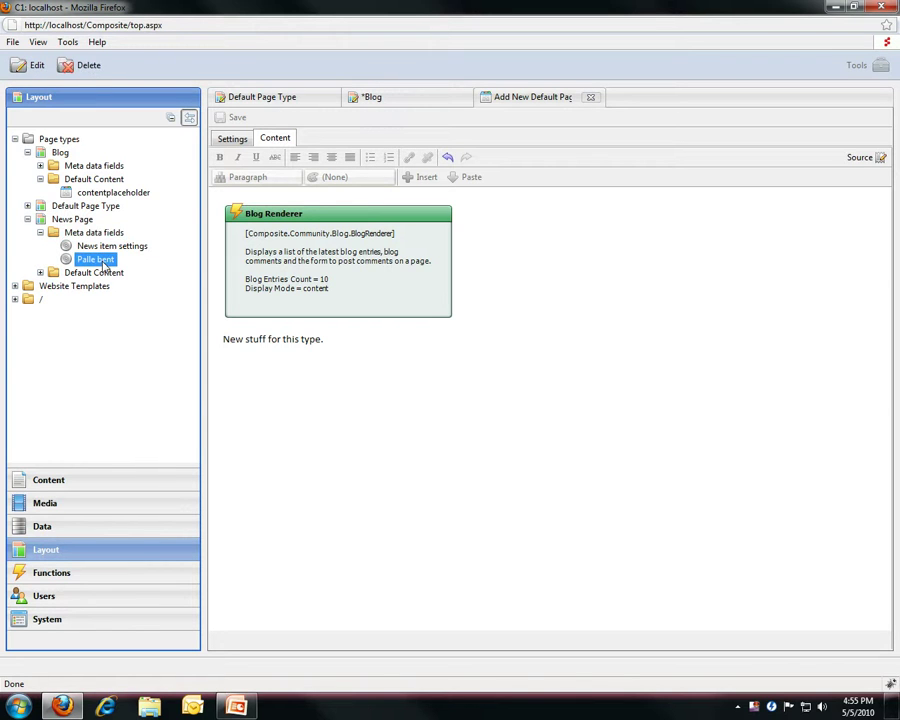
pyautogui.click(88, 66)
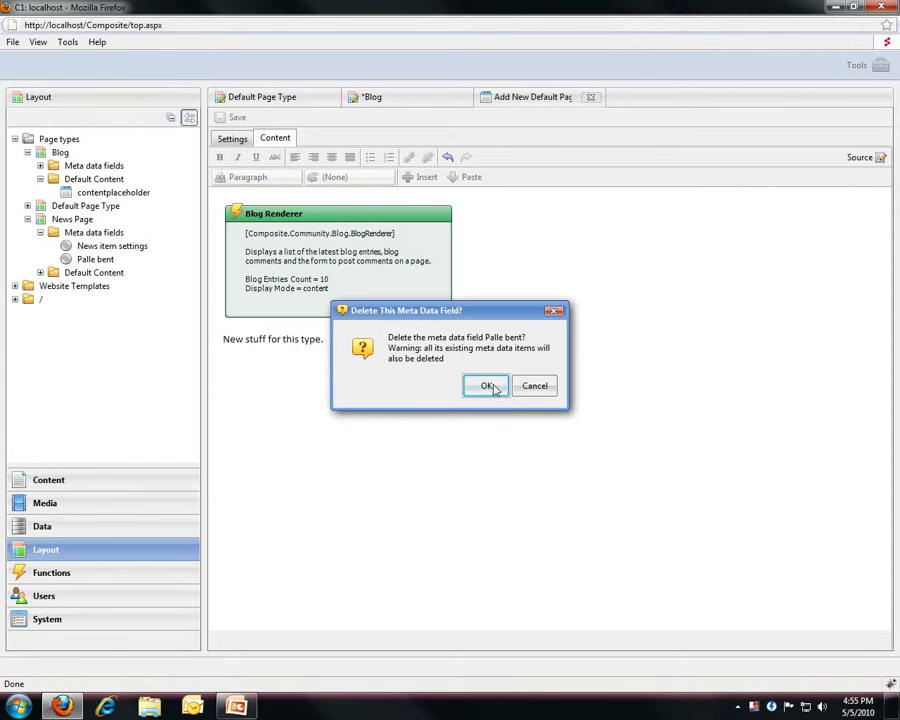
pyautogui.click(492, 384)
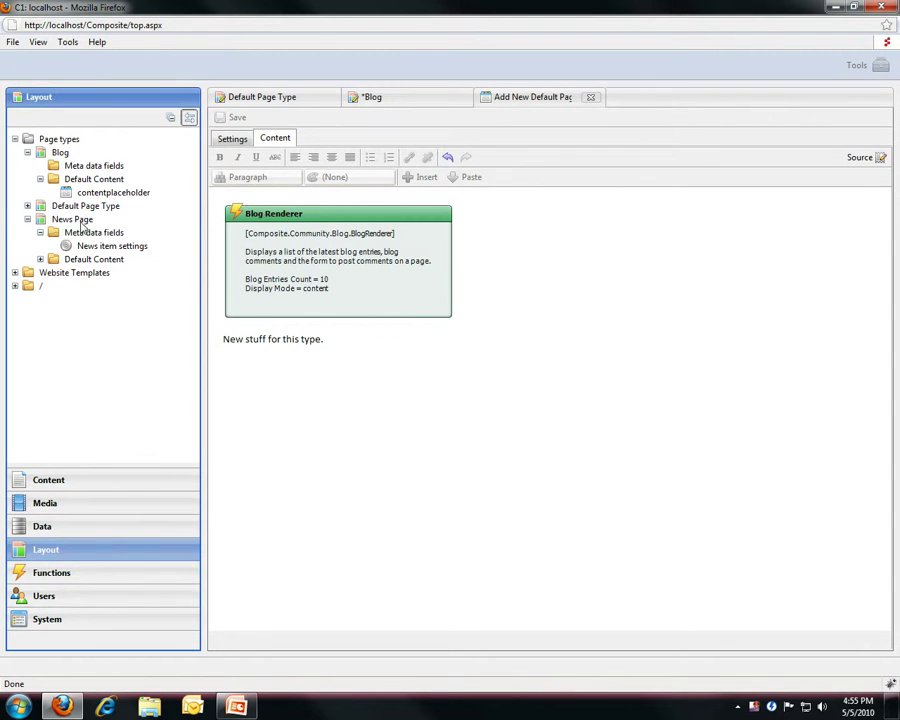
# Open the News Page type's News item settings metadata field and inspect its available Tab options.
pyautogui.click(76, 222)
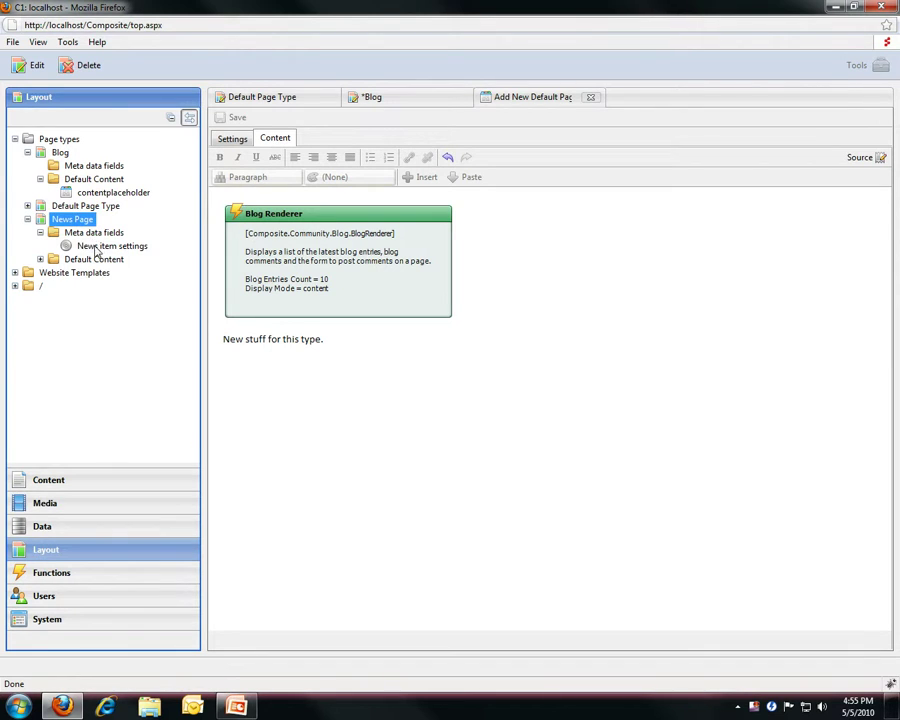
pyautogui.click(96, 249)
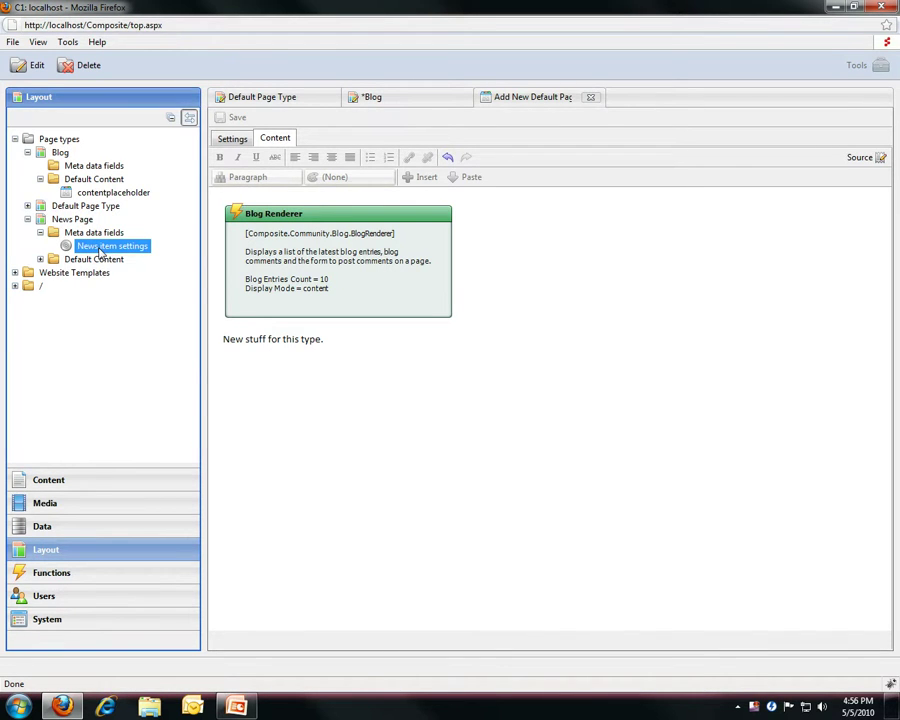
pyautogui.rightClick(104, 255)
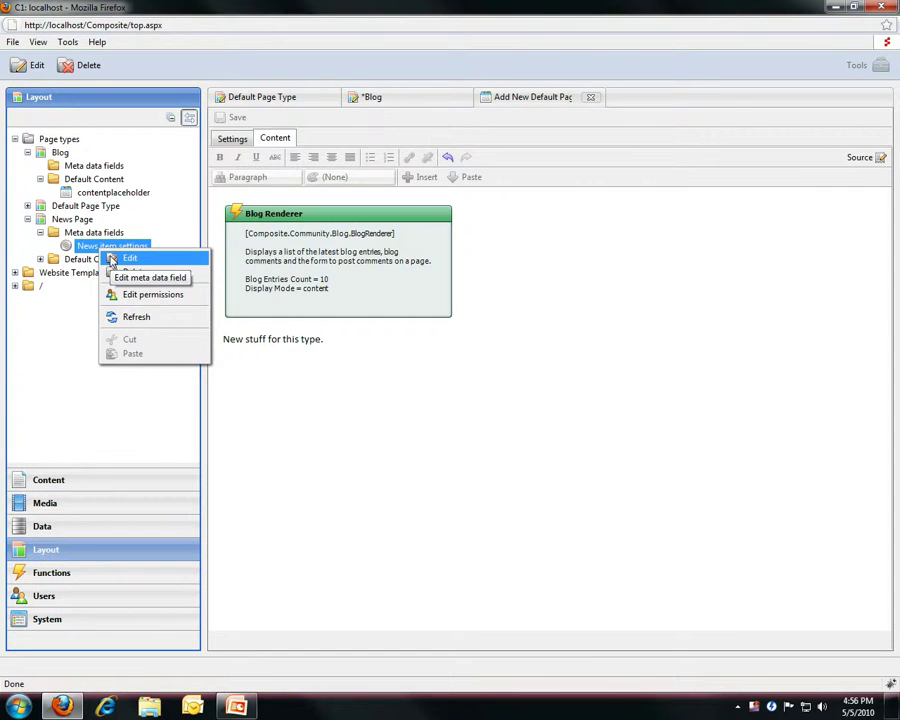
pyautogui.click(111, 258)
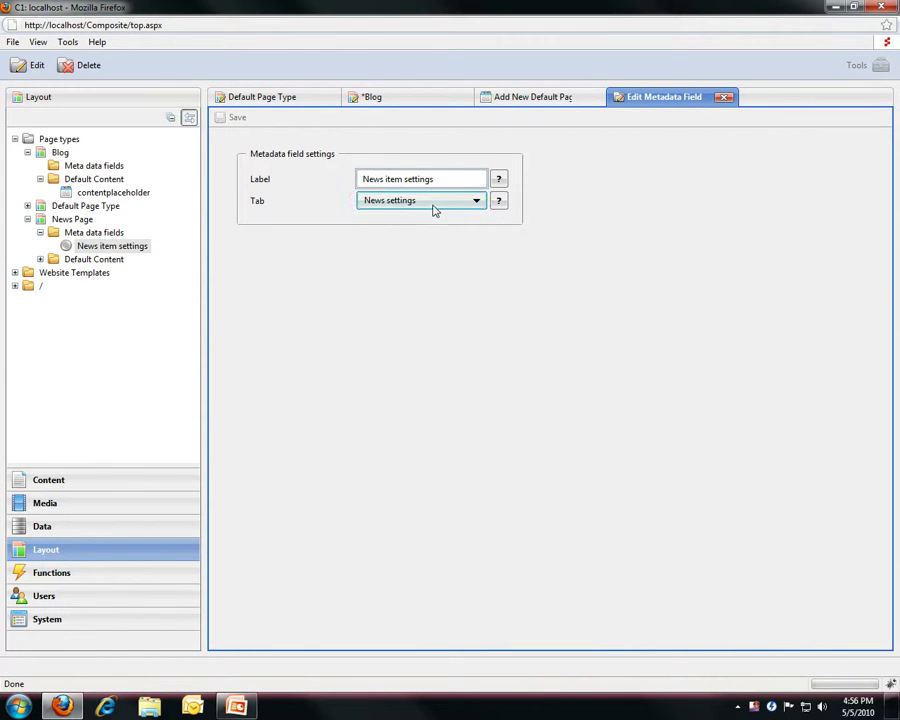
pyautogui.click(434, 205)
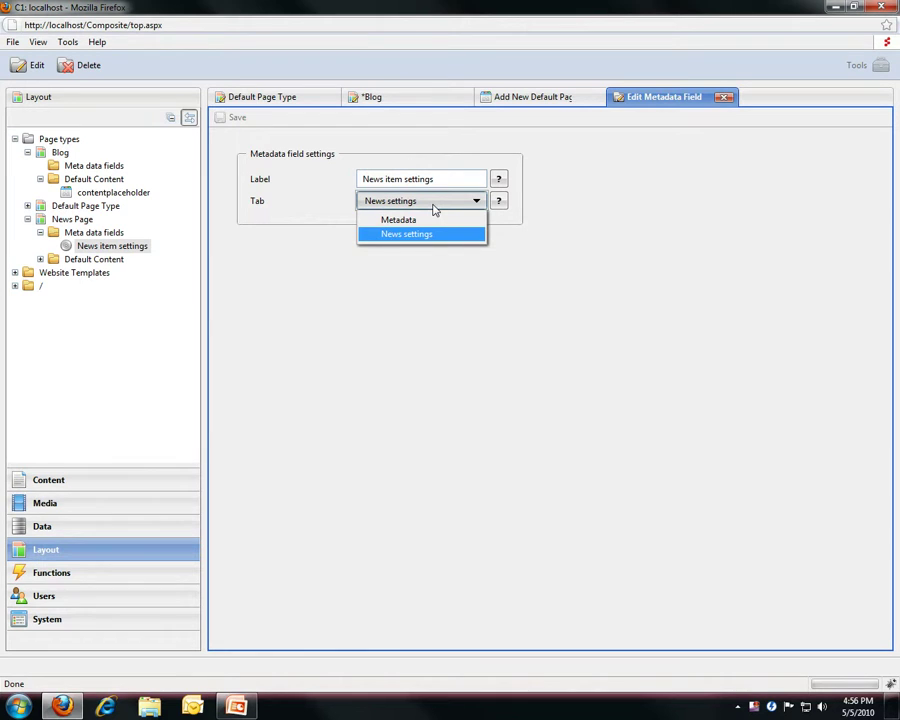
pyautogui.click(445, 332)
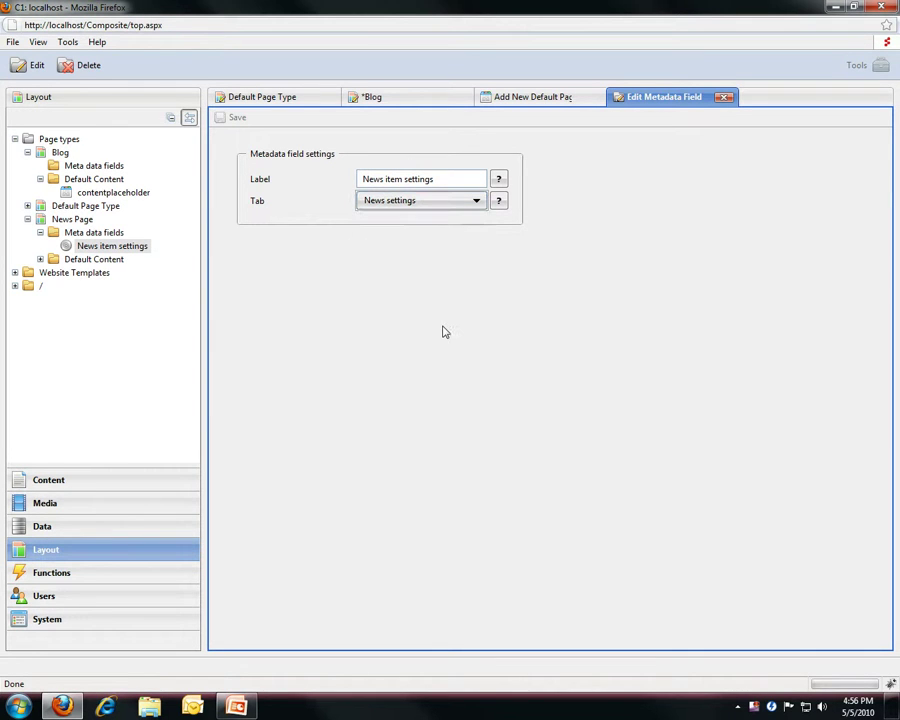
# Add a page titled "Testing" beneath News in the Content section, using the News Page type.
pyautogui.click(145, 480)
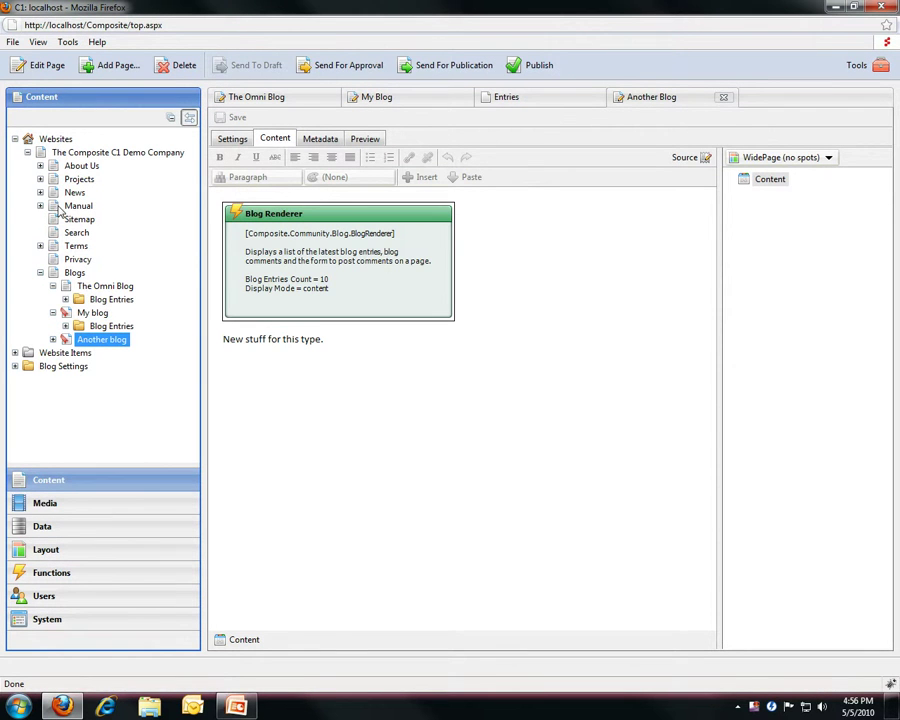
pyautogui.rightClick(75, 193)
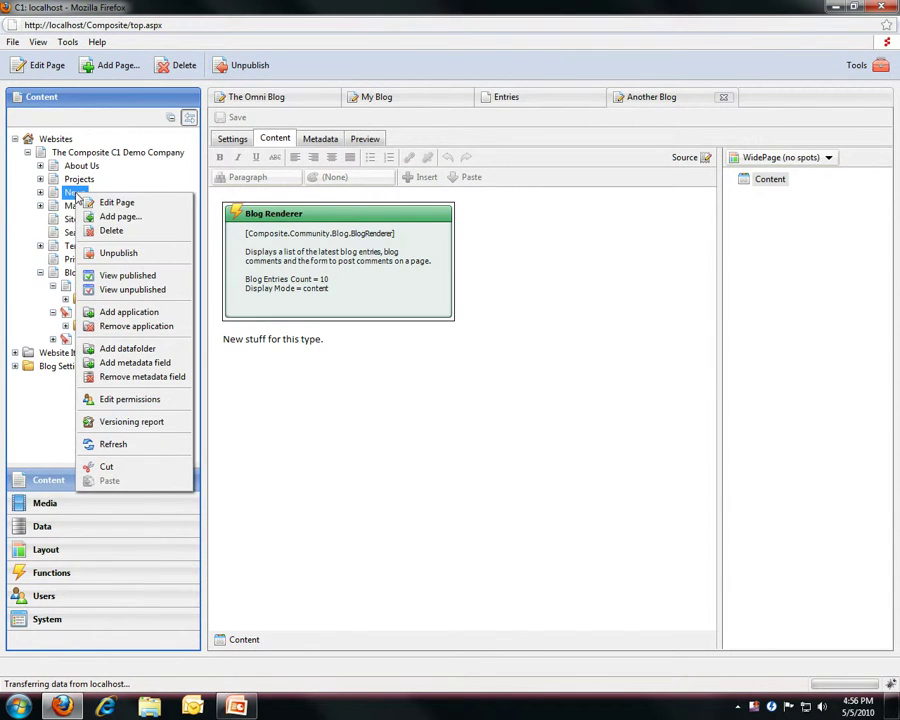
pyautogui.click(121, 218)
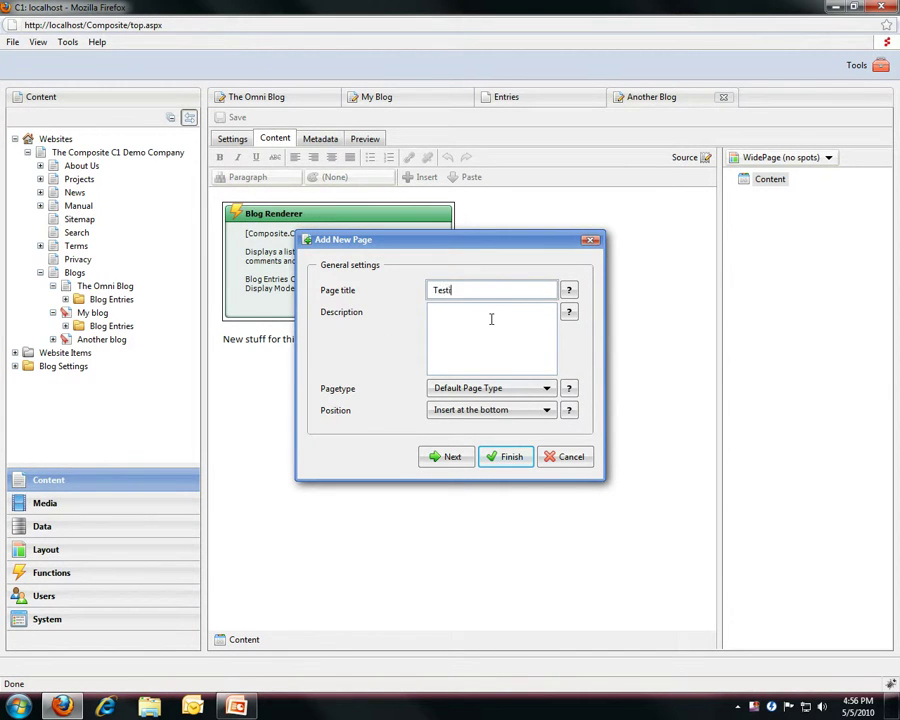
pyautogui.click(536, 389)
pyautogui.click(515, 435)
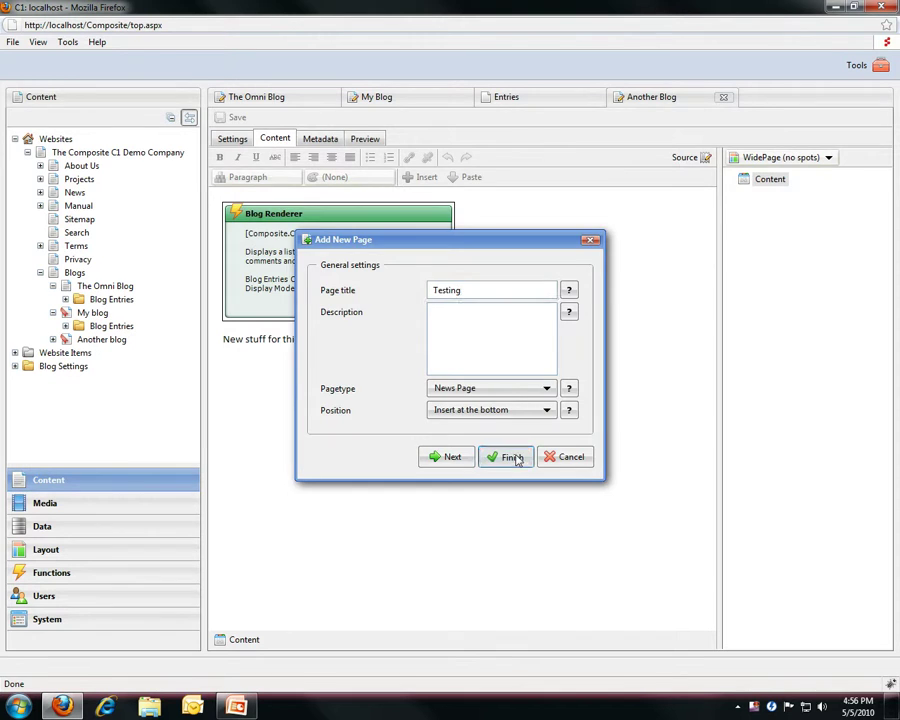
pyautogui.click(514, 459)
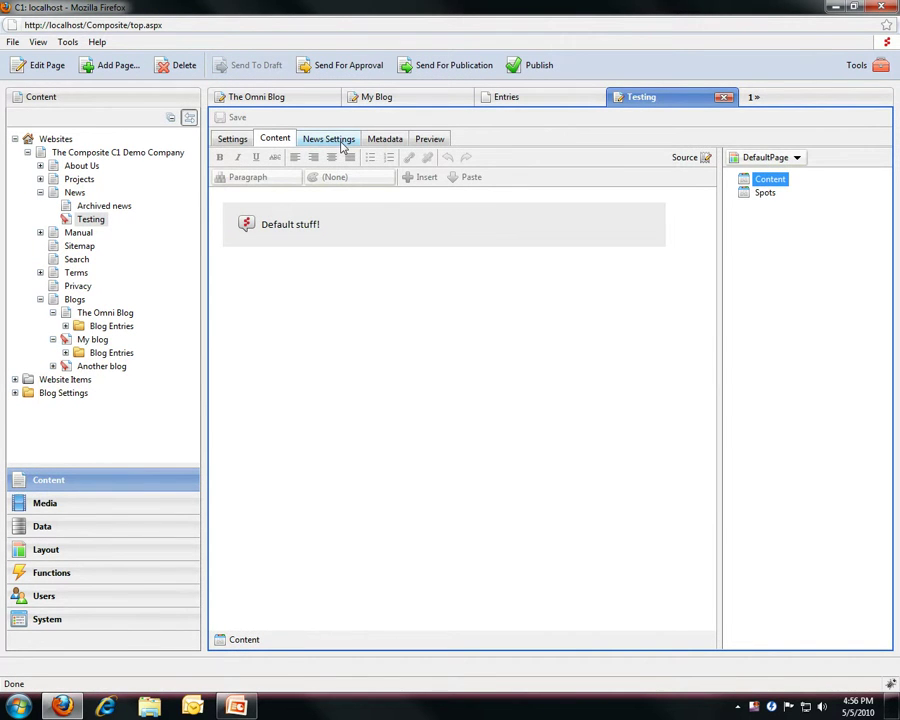
# Compare the Testing page's editing sections, including News Settings, with those of the My Blog and The Omni Blog pages.
pyautogui.click(377, 99)
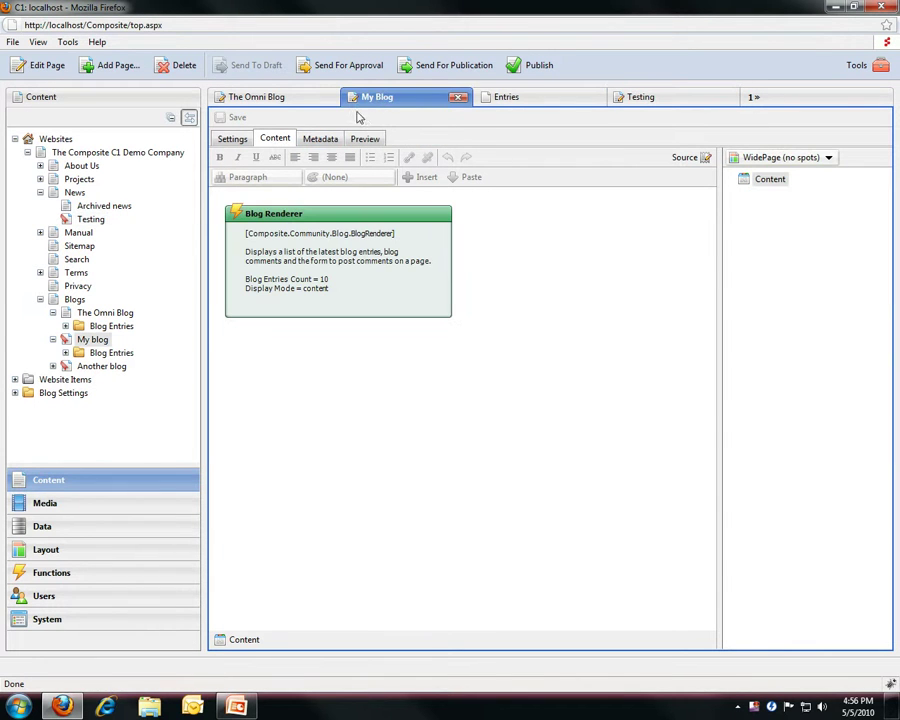
pyautogui.click(263, 100)
pyautogui.click(385, 97)
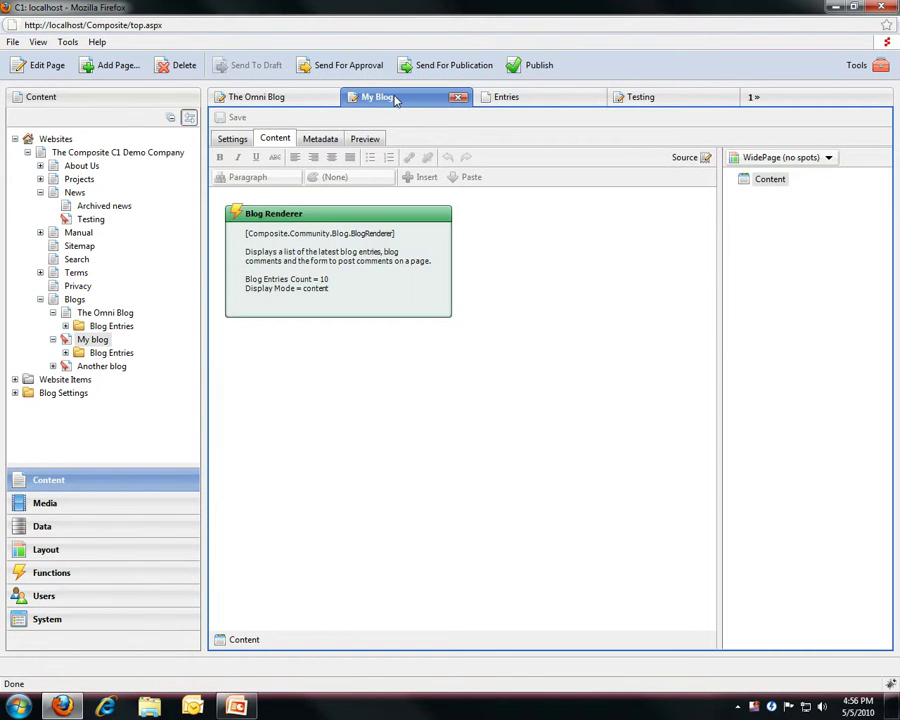
pyautogui.click(636, 97)
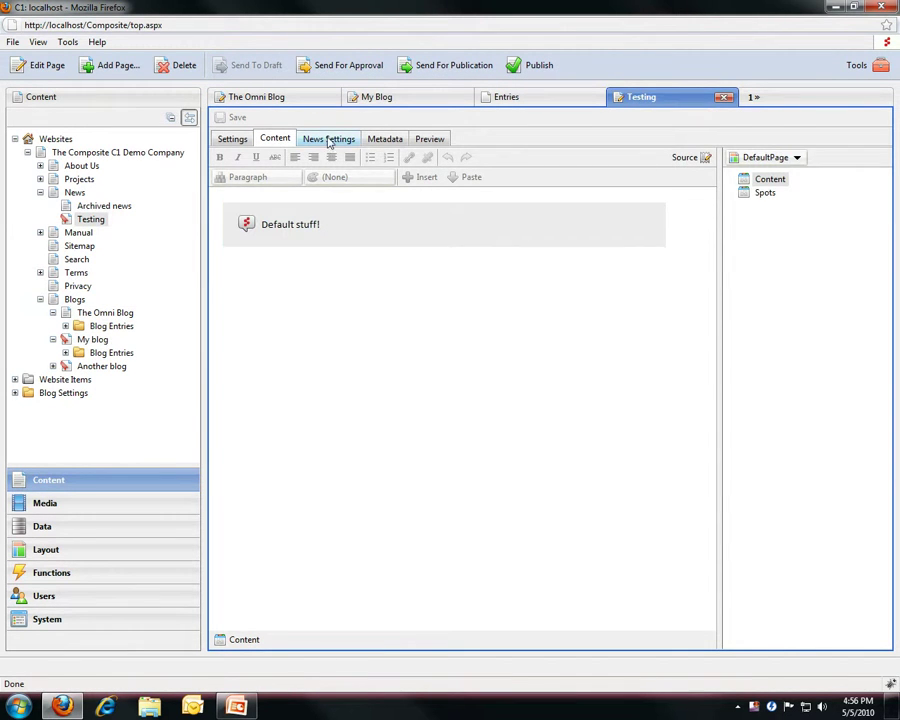
pyautogui.click(327, 140)
pyautogui.click(282, 142)
# Change the My blog page's page type to News Page in its general settings.
pyautogui.click(382, 97)
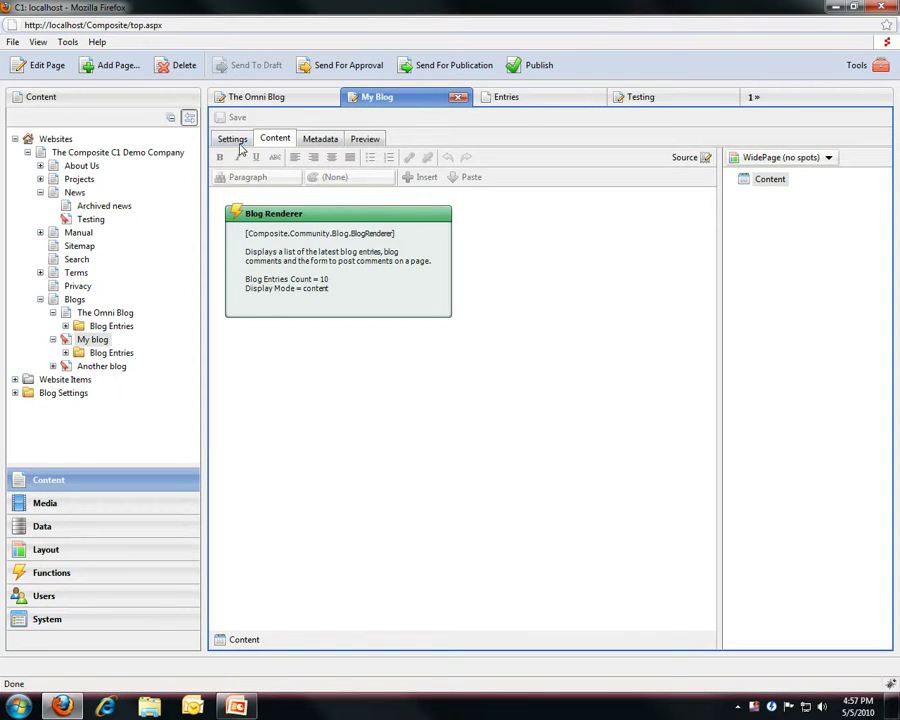
pyautogui.click(233, 139)
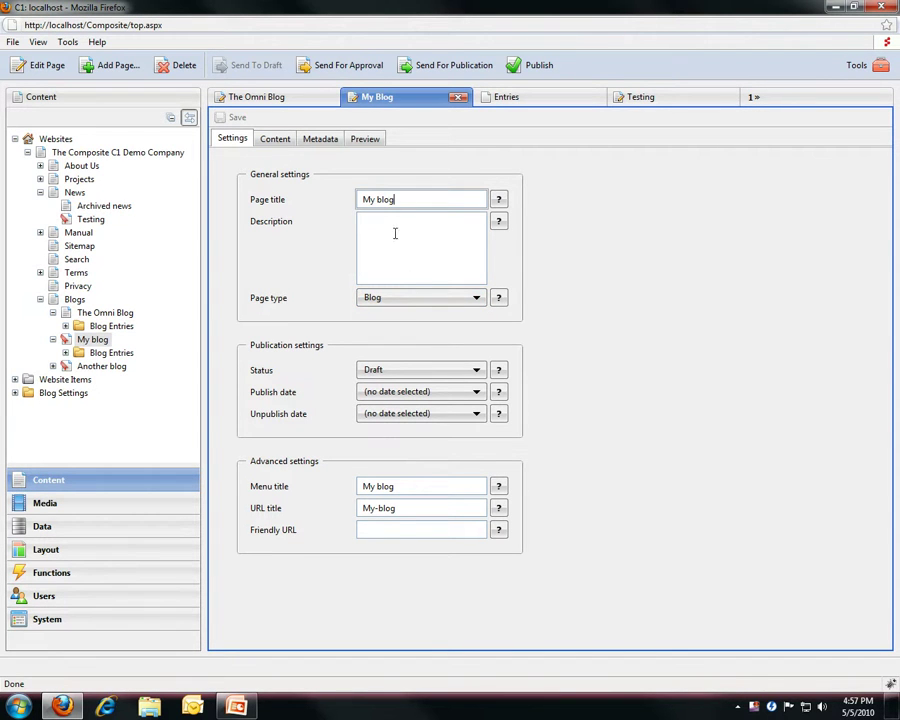
pyautogui.click(429, 299)
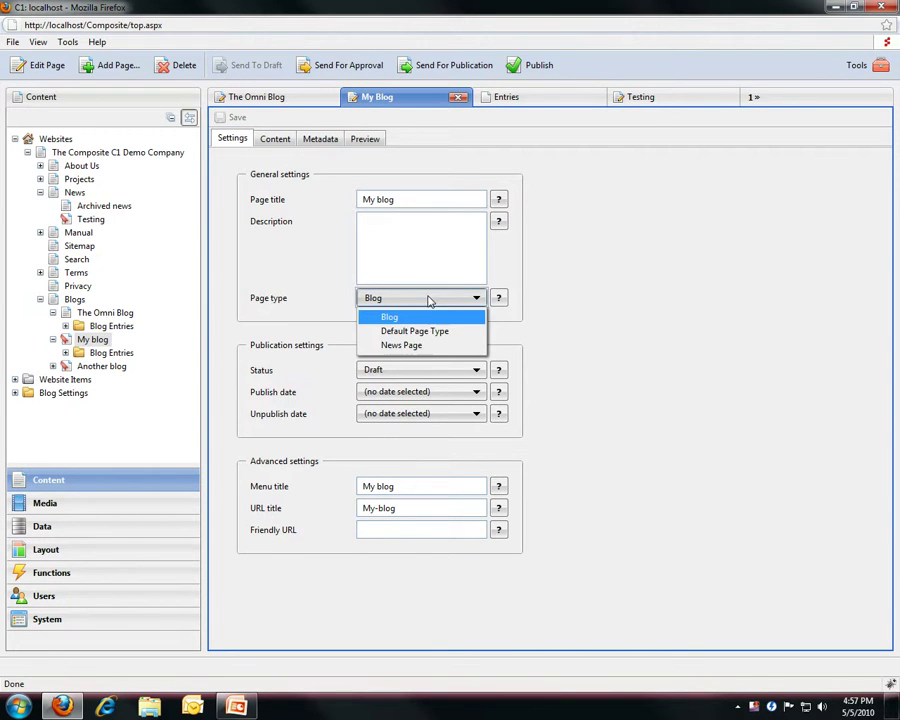
pyautogui.click(436, 345)
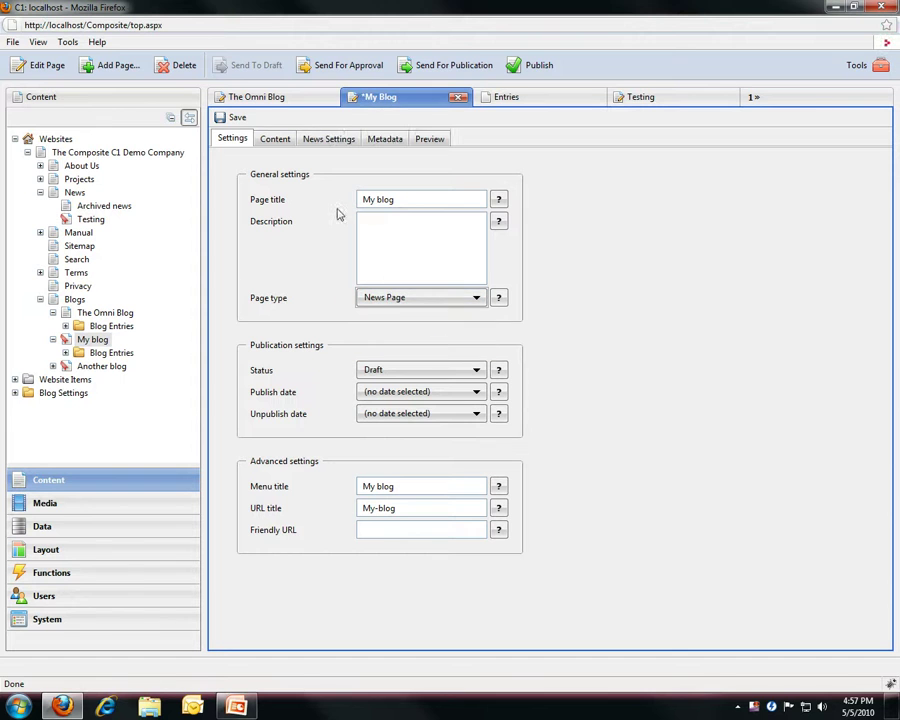
# Fill in My blog's news item settings with teaser headline "sfdsfds", teaser text "fdsfsd" and news date May 13, 2010.
pyautogui.click(333, 140)
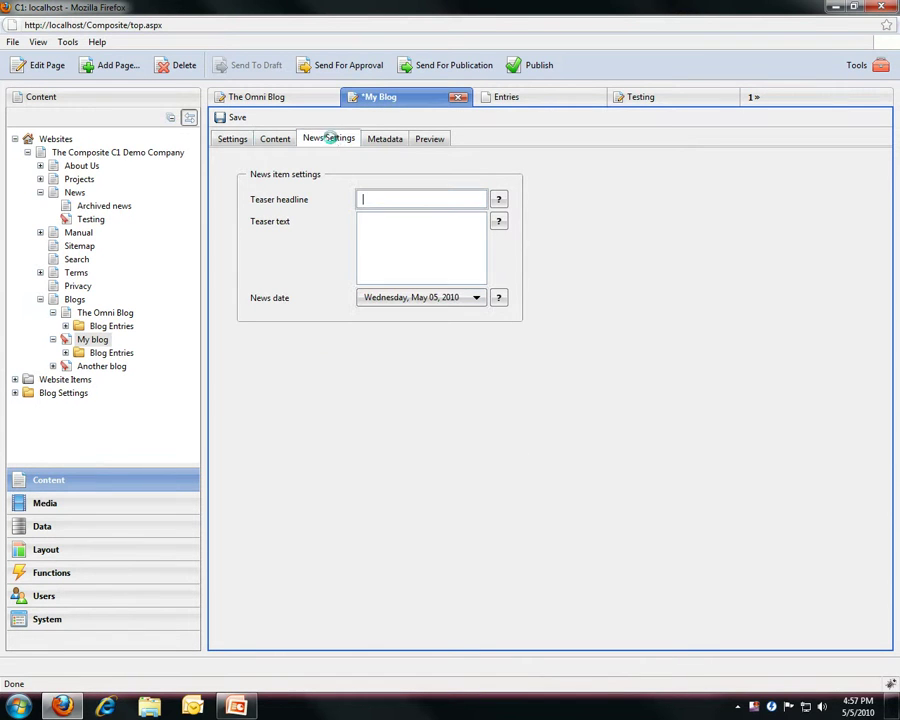
pyautogui.write('sfdsfds')
pyautogui.click(411, 246)
pyautogui.write('fdsfsd')
pyautogui.click(457, 300)
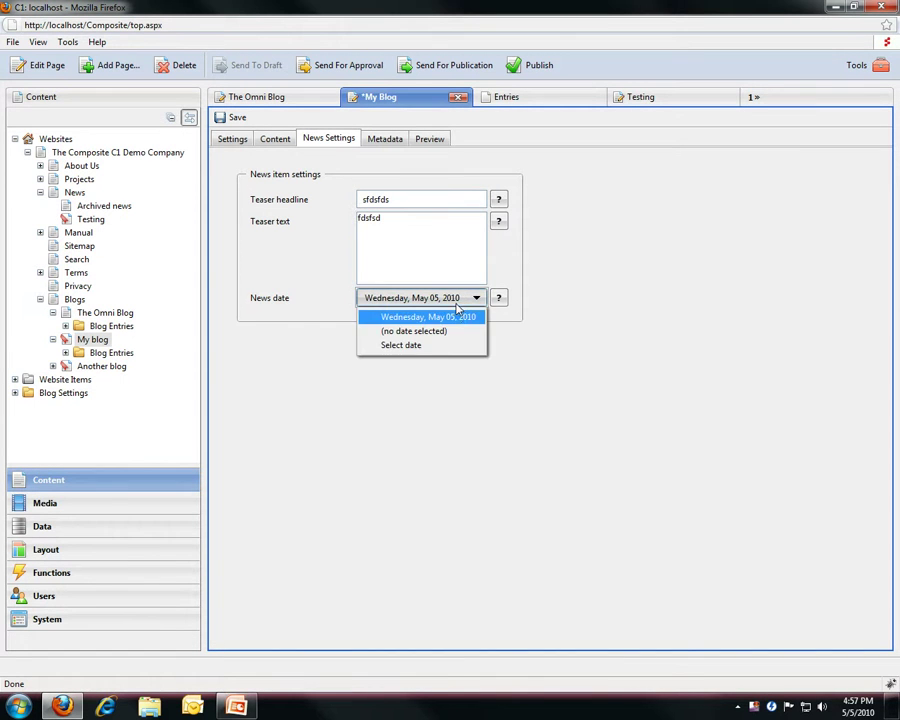
pyautogui.click(447, 346)
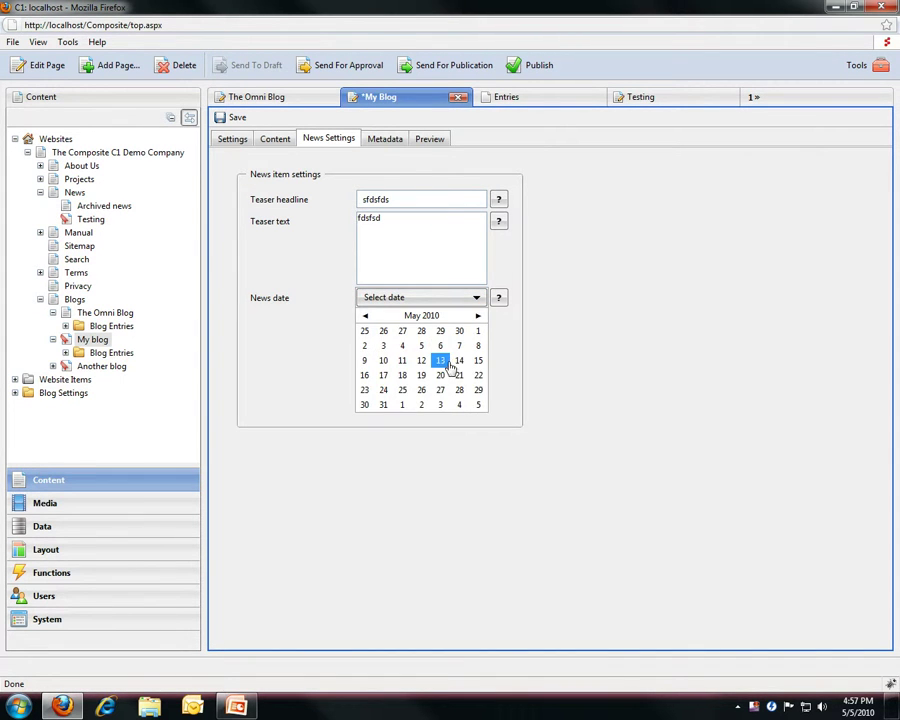
pyautogui.click(440, 360)
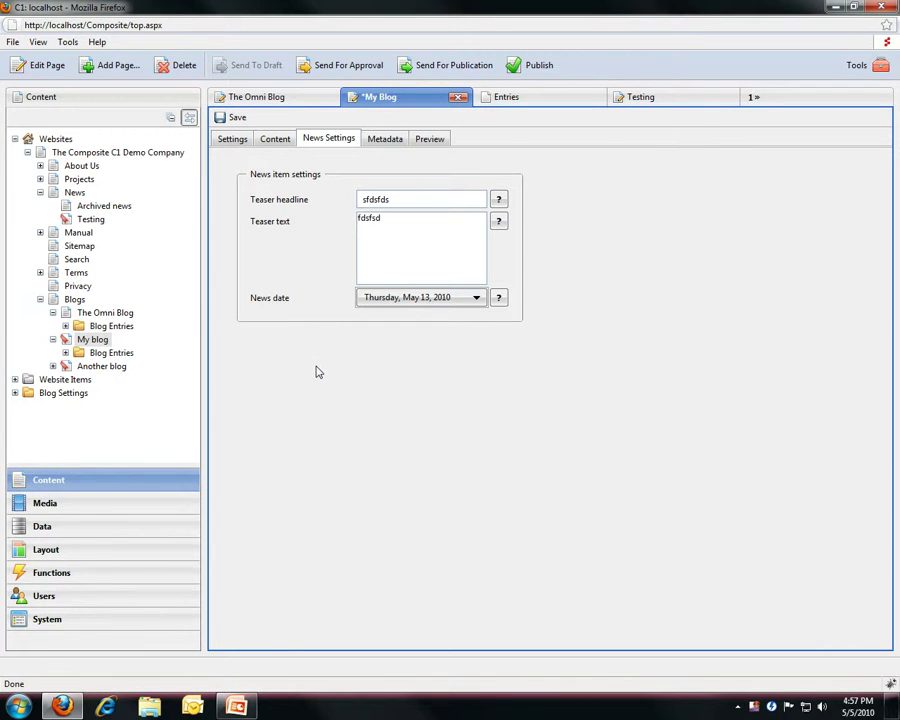
# Examine the markup code of the DefaultPage website template and the News Page type's metadata fields in the Layout section.
pyautogui.click(108, 326)
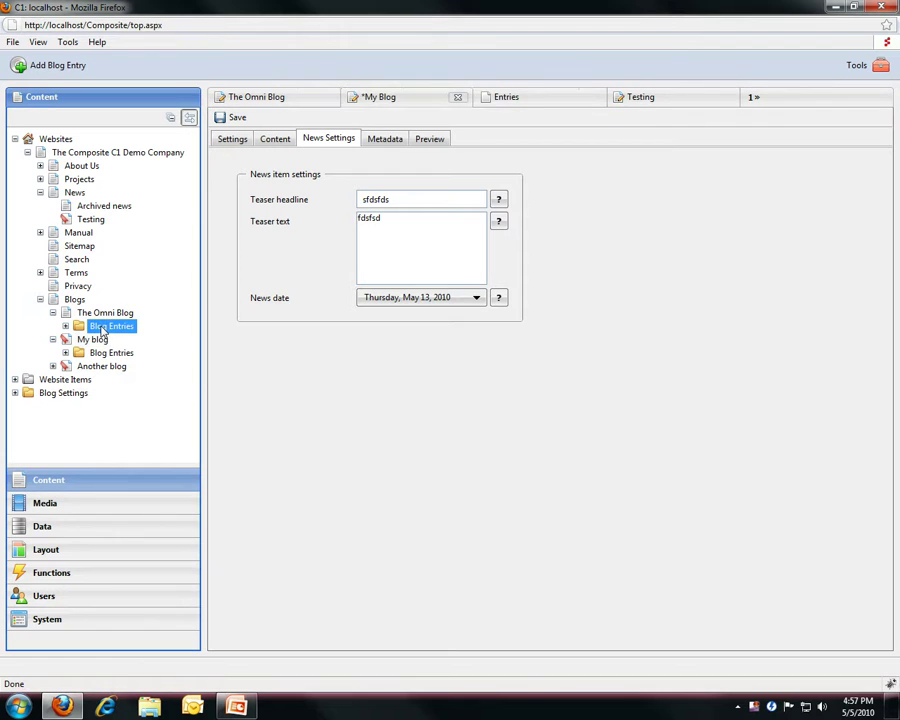
pyautogui.click(86, 553)
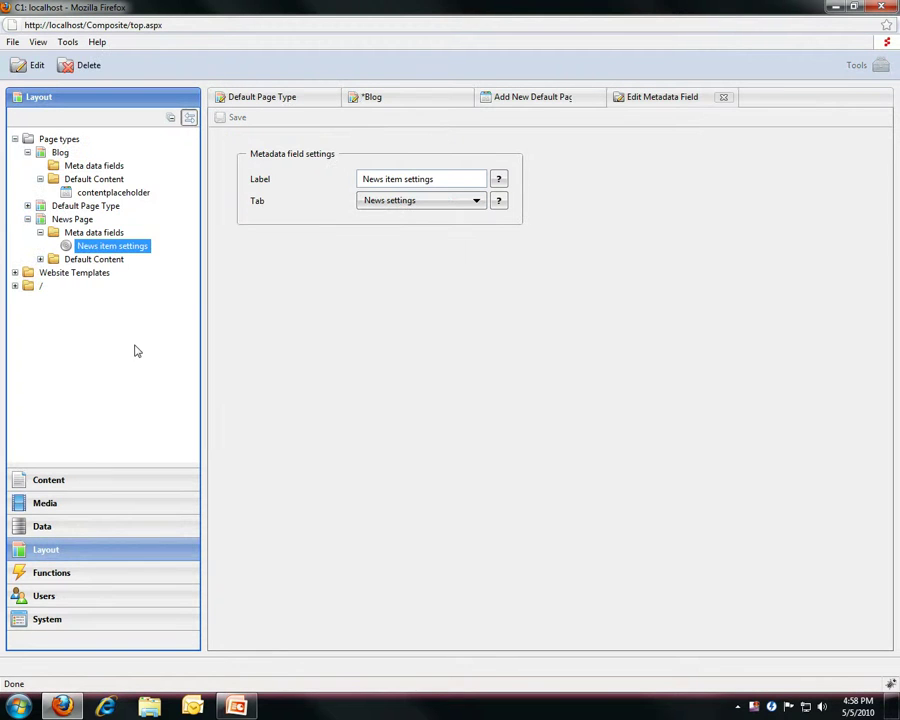
pyautogui.doubleClick(88, 276)
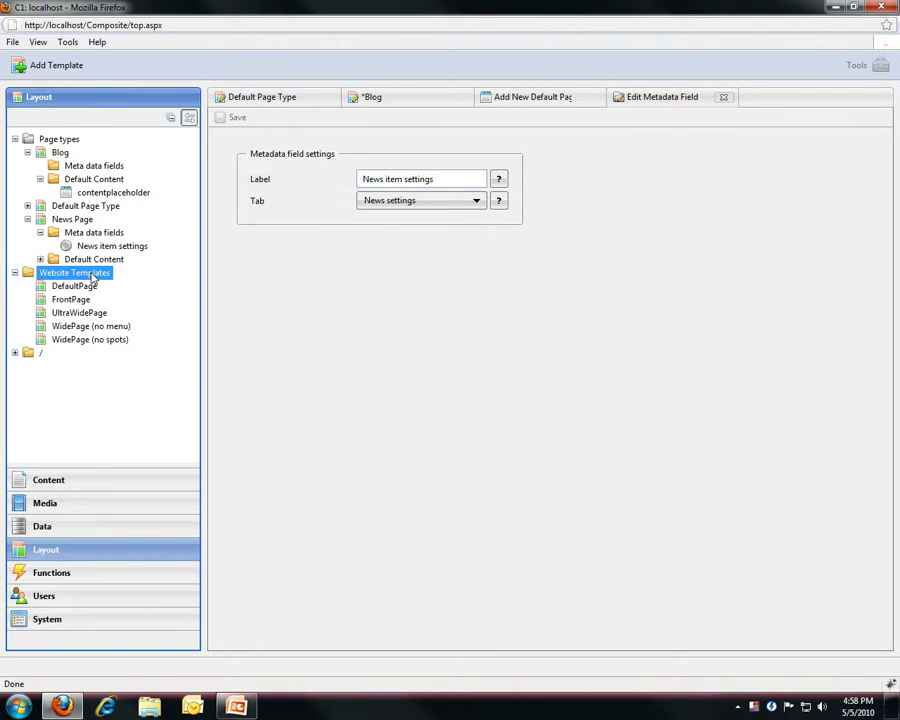
pyautogui.click(80, 287)
pyautogui.rightClick(84, 288)
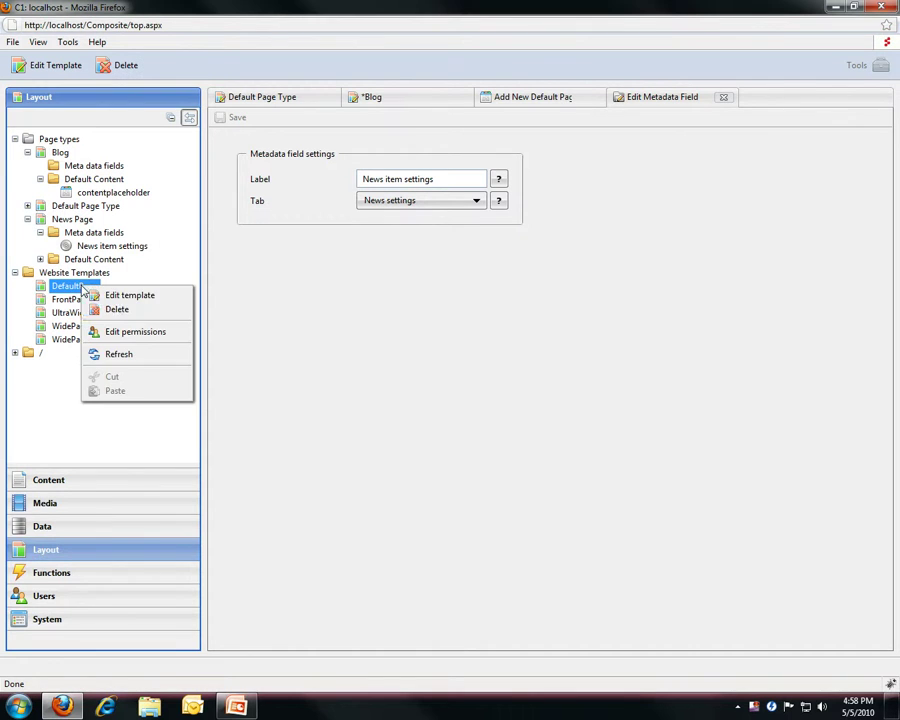
pyautogui.click(125, 296)
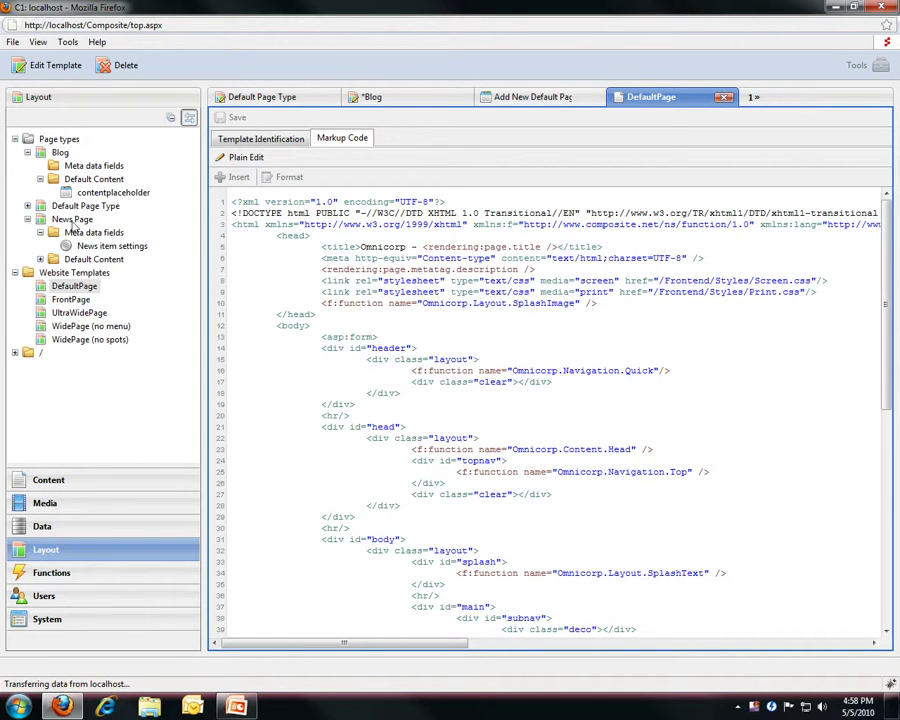
pyautogui.click(84, 233)
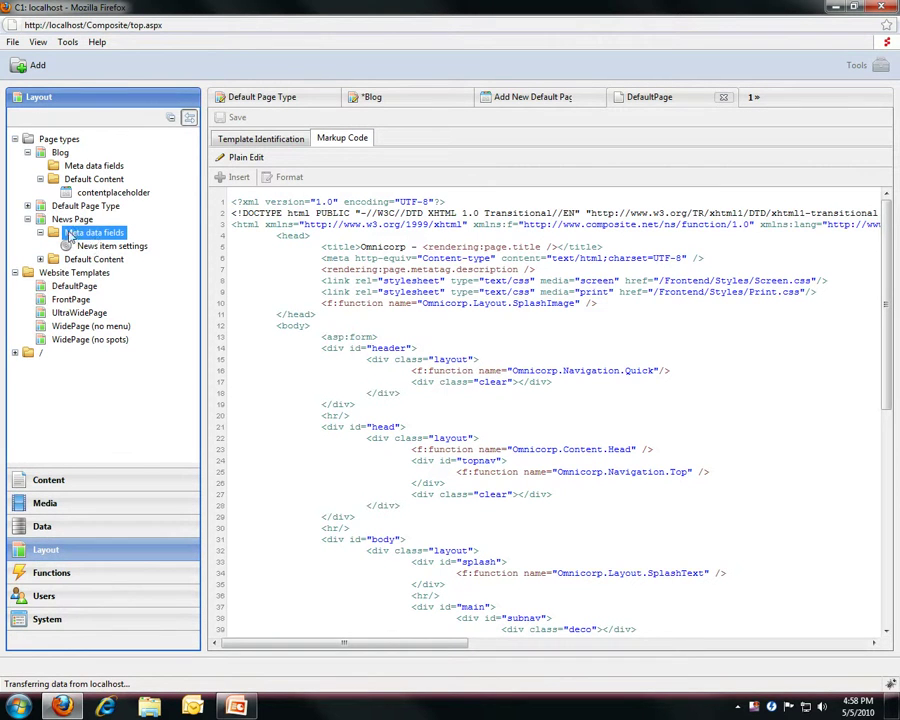
pyautogui.click(40, 232)
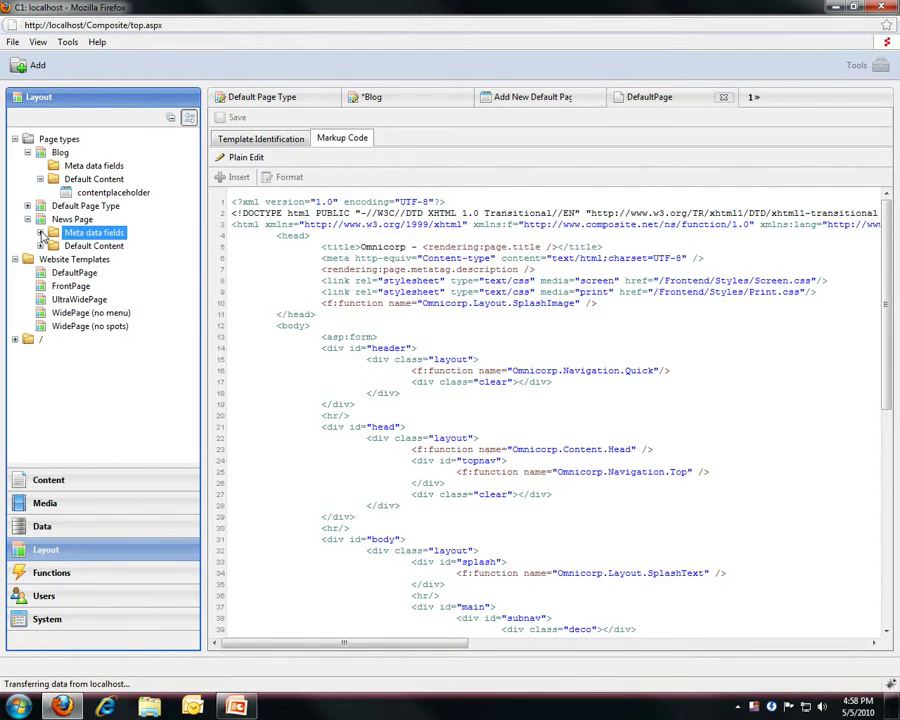
# Close all open Layout editors, including the DefaultPage template, the metadata field, the default content, Blog and Default Page Type.
pyautogui.click(724, 98)
pyautogui.click(720, 97)
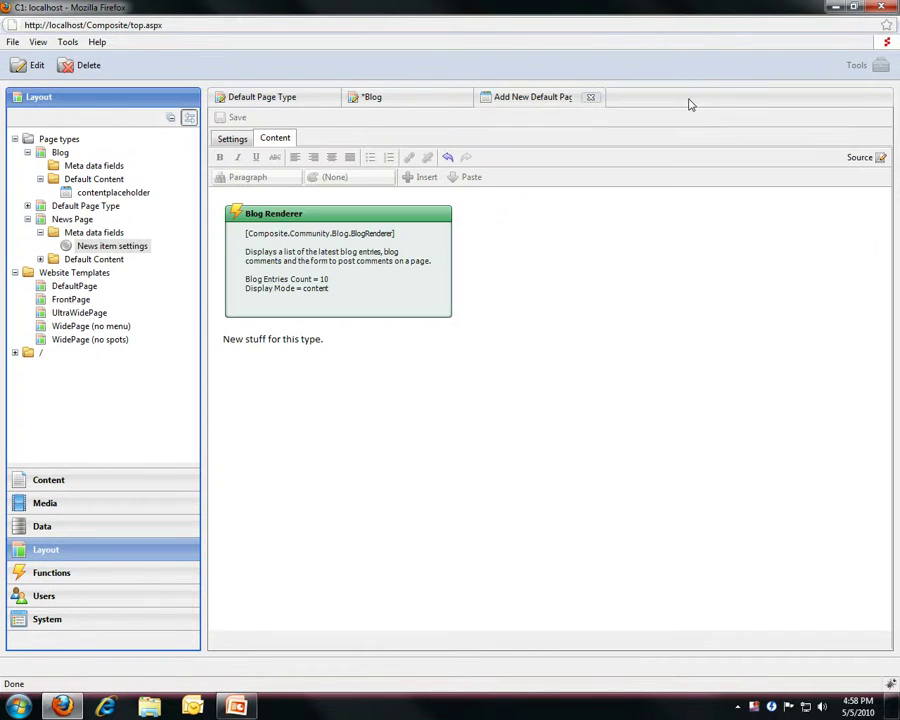
pyautogui.click(590, 97)
pyautogui.click(458, 97)
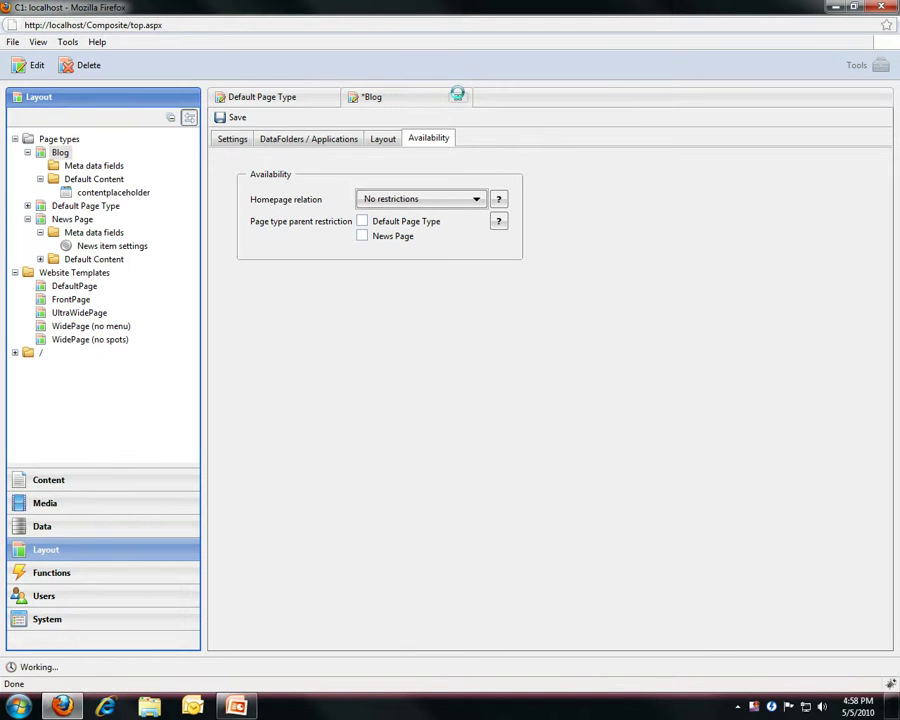
pyautogui.click(486, 380)
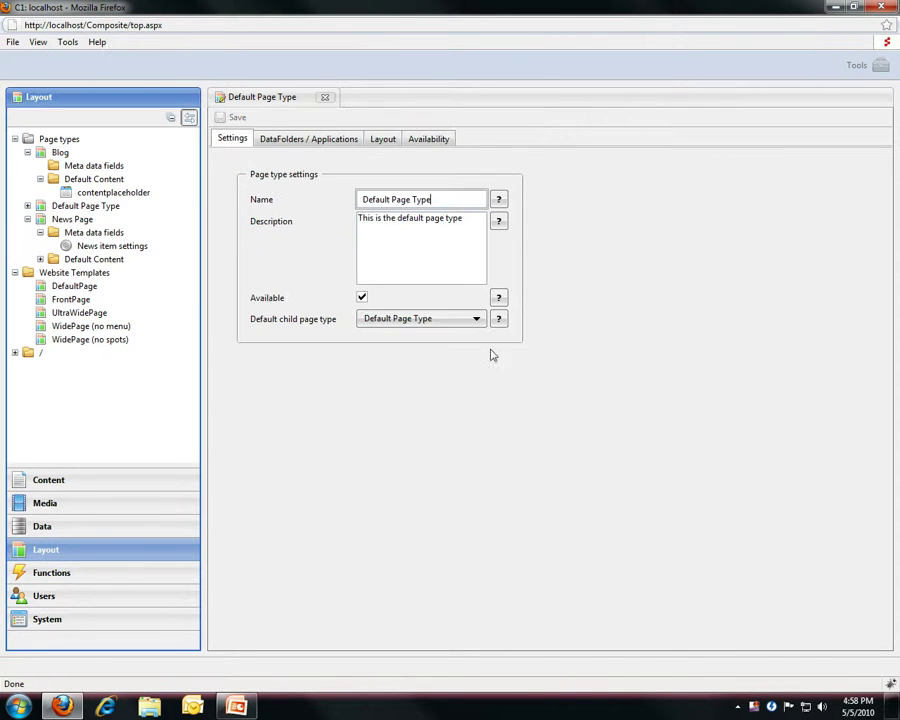
pyautogui.click(324, 97)
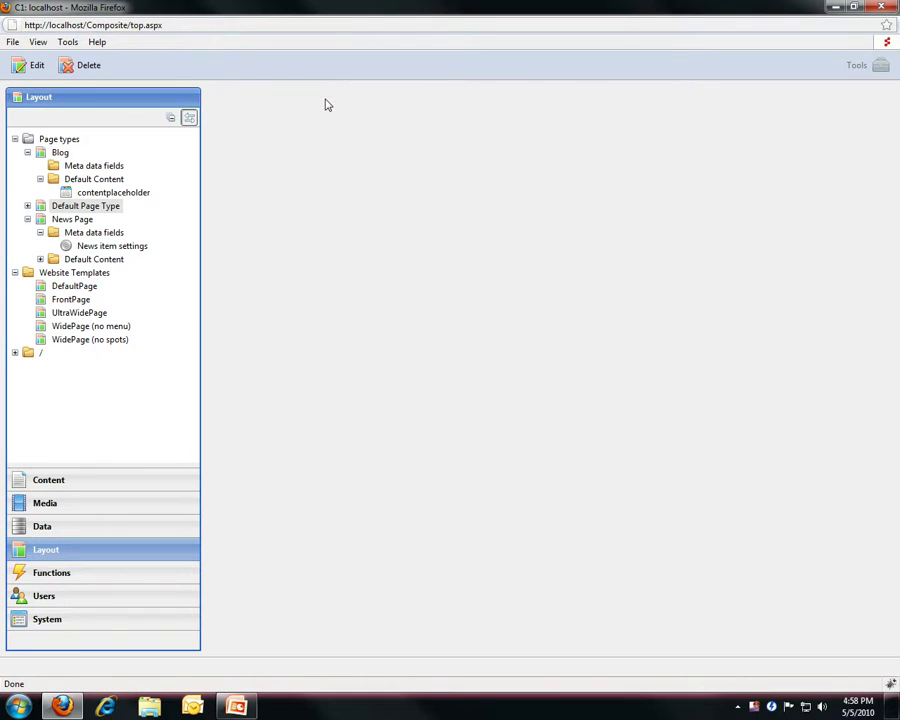